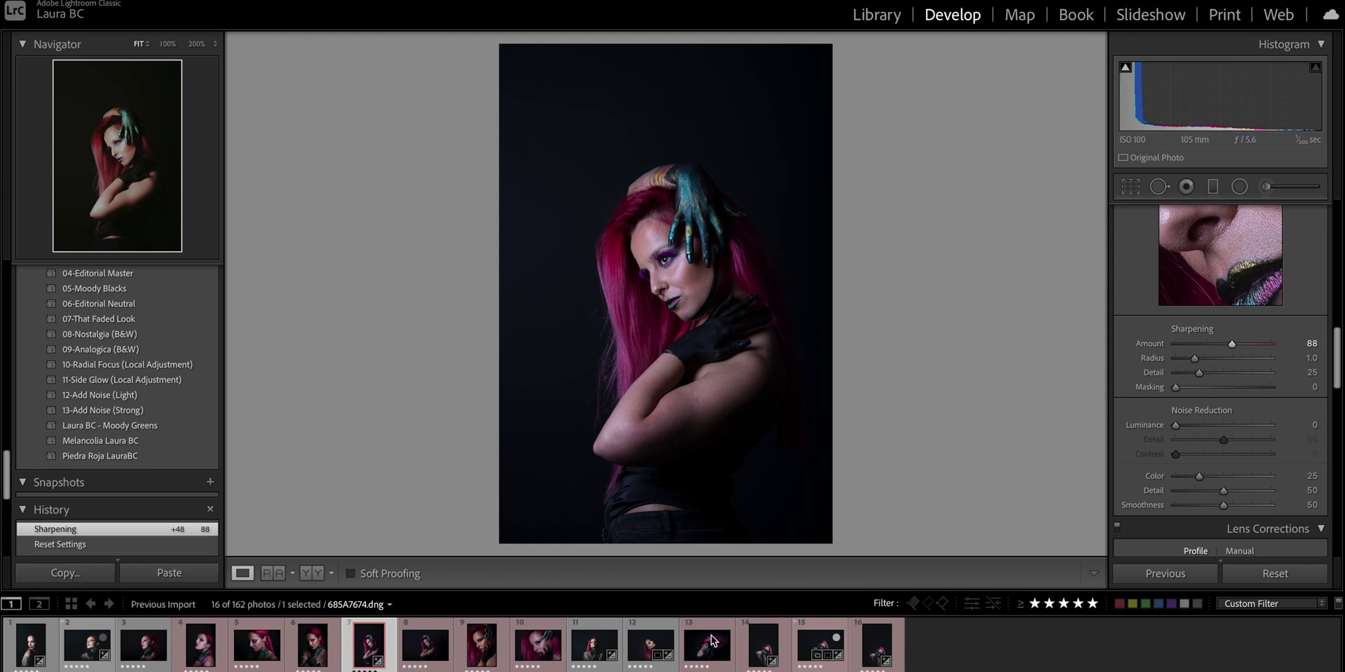
# Open the arms-crossed portrait 685A7674.dng from the filmstrip and overlay its exposure and lens details on the photo.
pyautogui.click(536, 648)
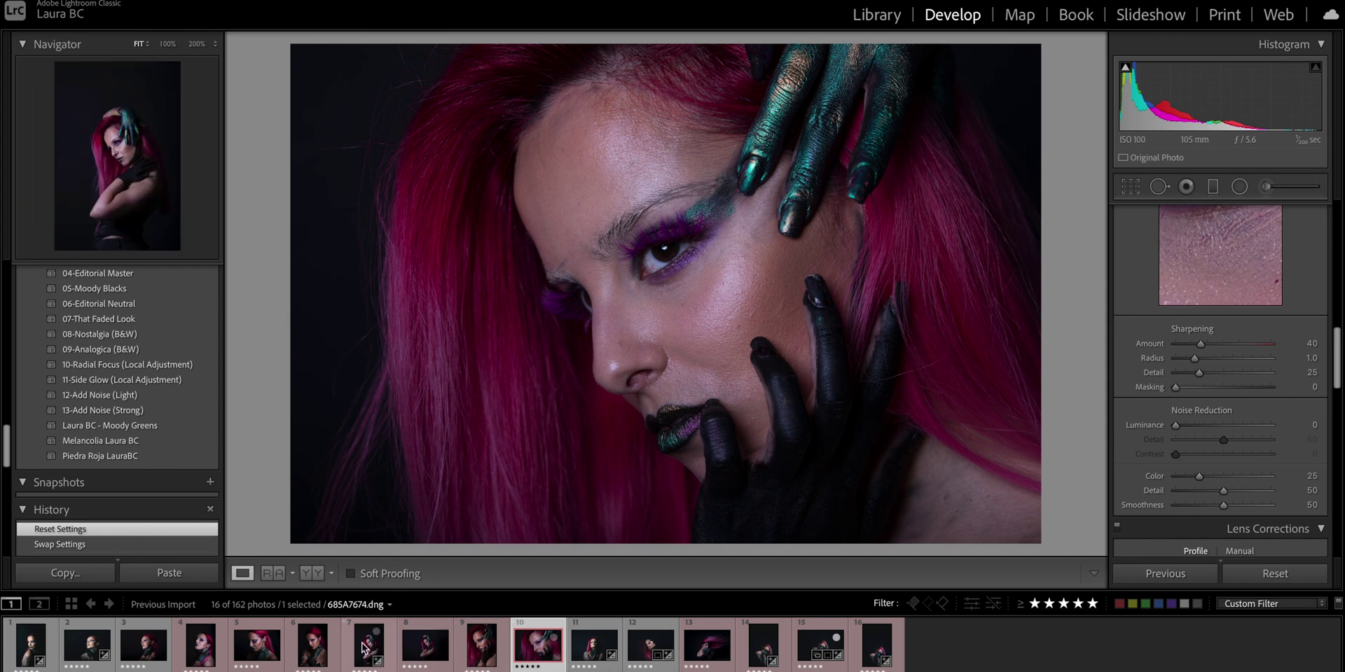
pyautogui.click(363, 646)
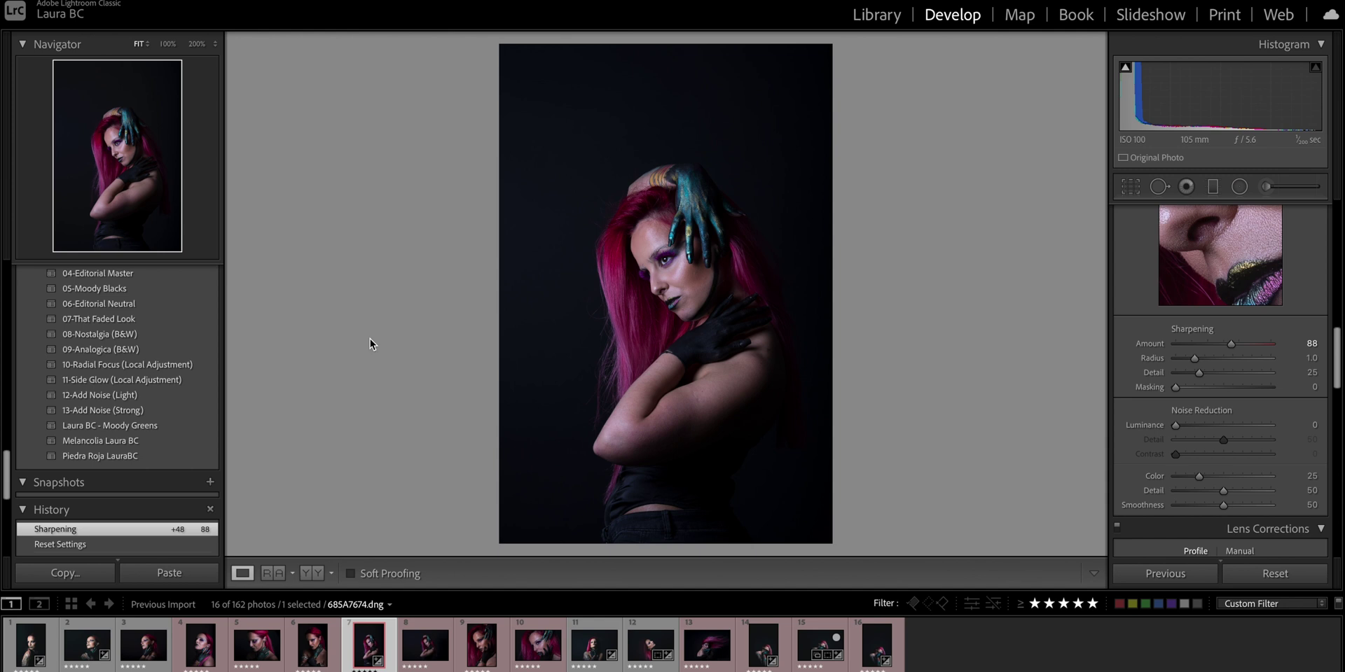
pyautogui.press('i')
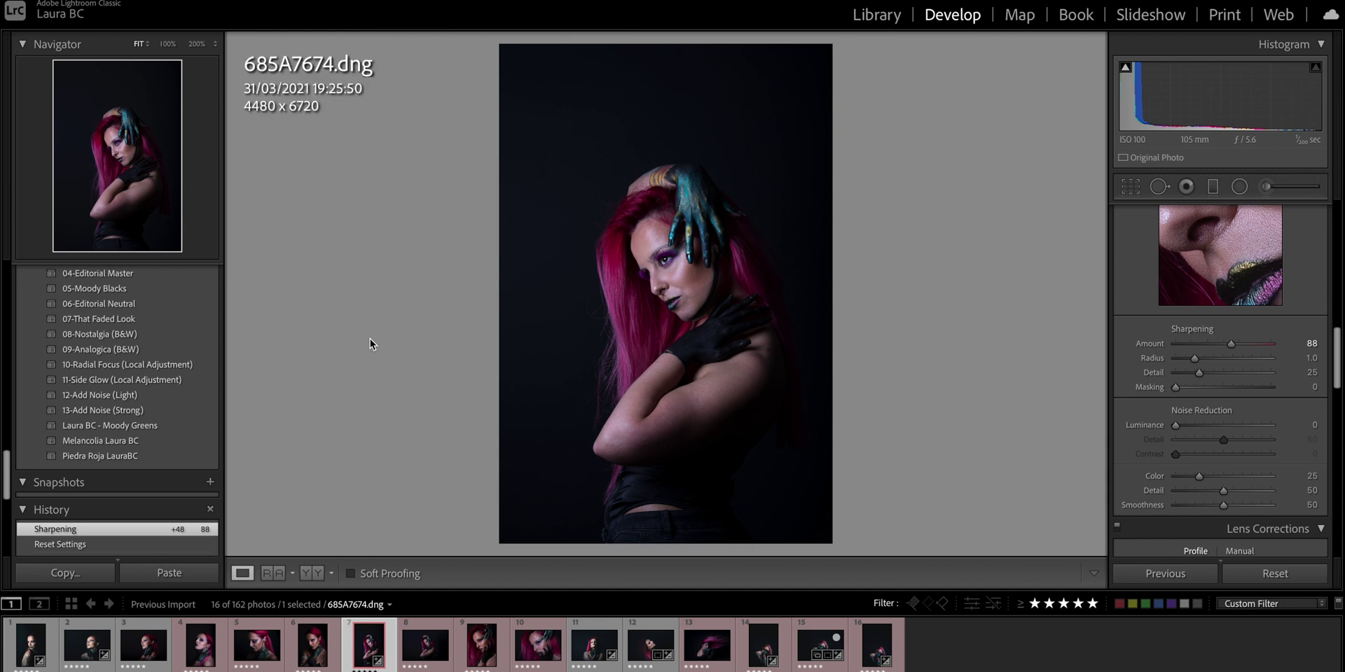
pyautogui.press('i')
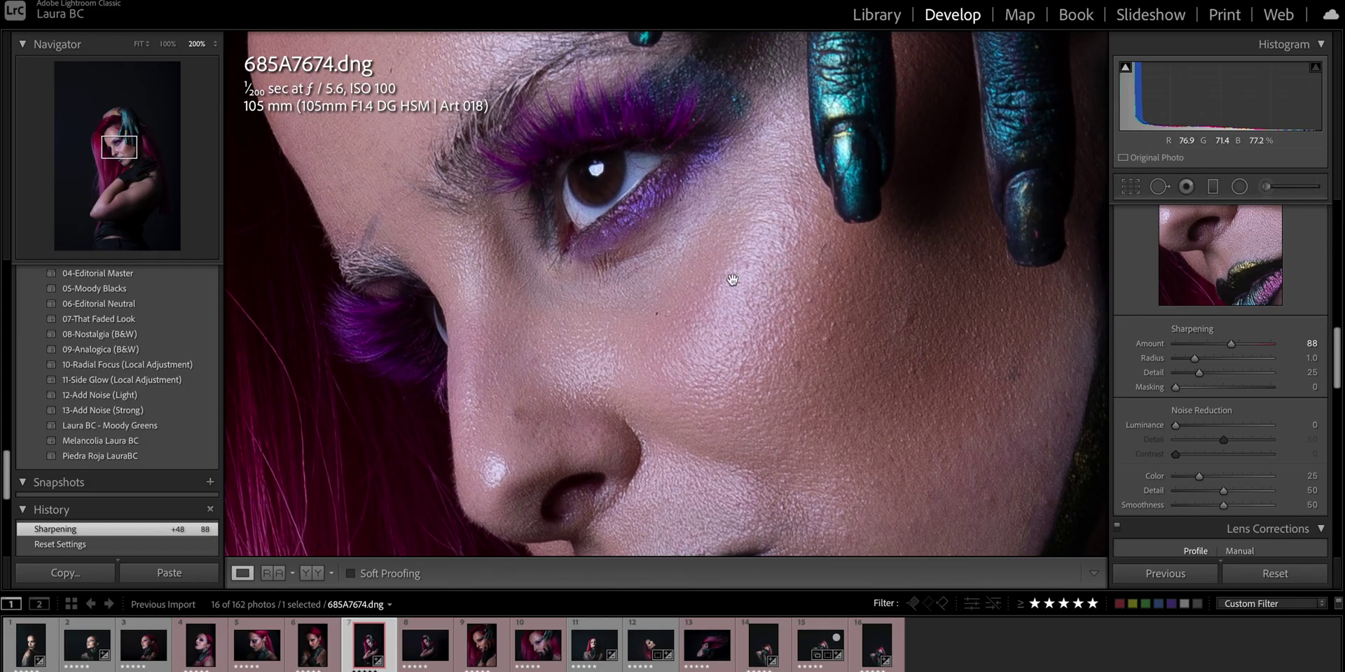
# Examine the model's skin, eyes, lips and painted hand up close at 200%.
pyautogui.moveTo(732, 279); pyautogui.dragTo(709, 337)
pyautogui.moveTo(652, 183); pyautogui.dragTo(665, 409)
pyautogui.moveTo(576, 292); pyautogui.dragTo(673, 175)
pyautogui.moveTo(661, 369); pyautogui.dragTo(652, 123)
pyautogui.moveTo(827, 125); pyautogui.dragTo(739, 166)
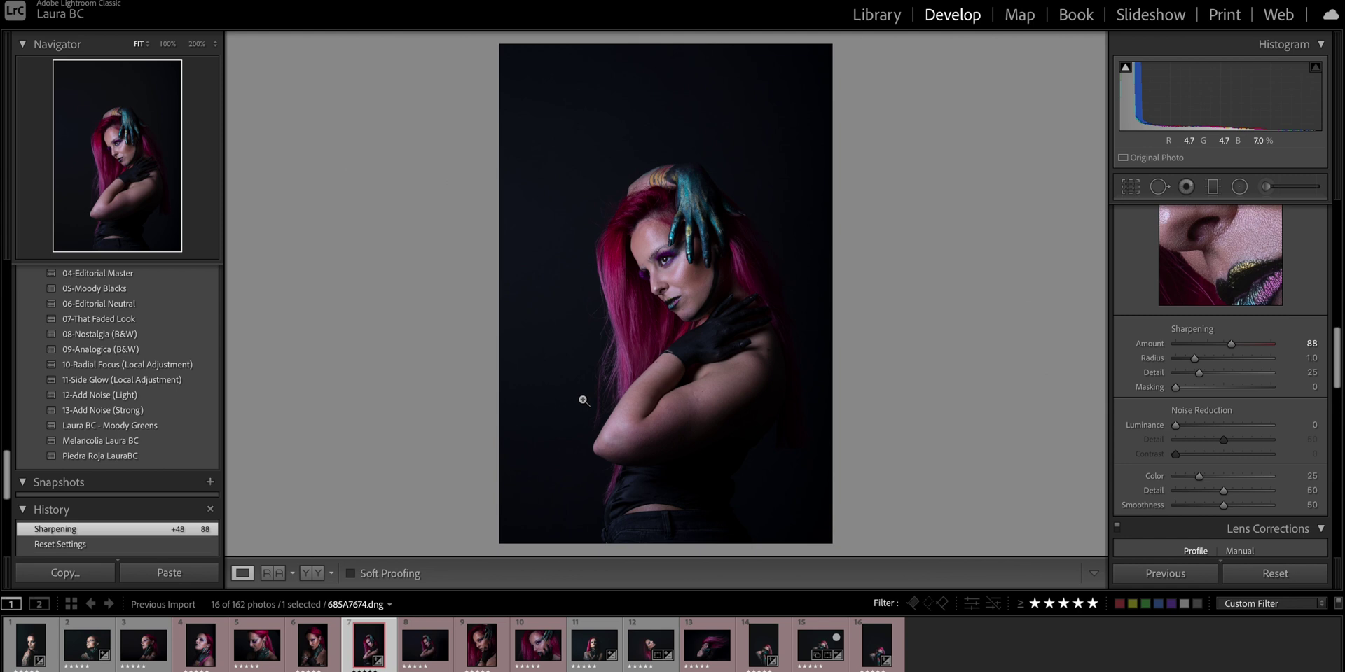
# Apply the Piedra Roja LauraBC user preset to the portrait.
pyautogui.scroll(3, 144, 311)
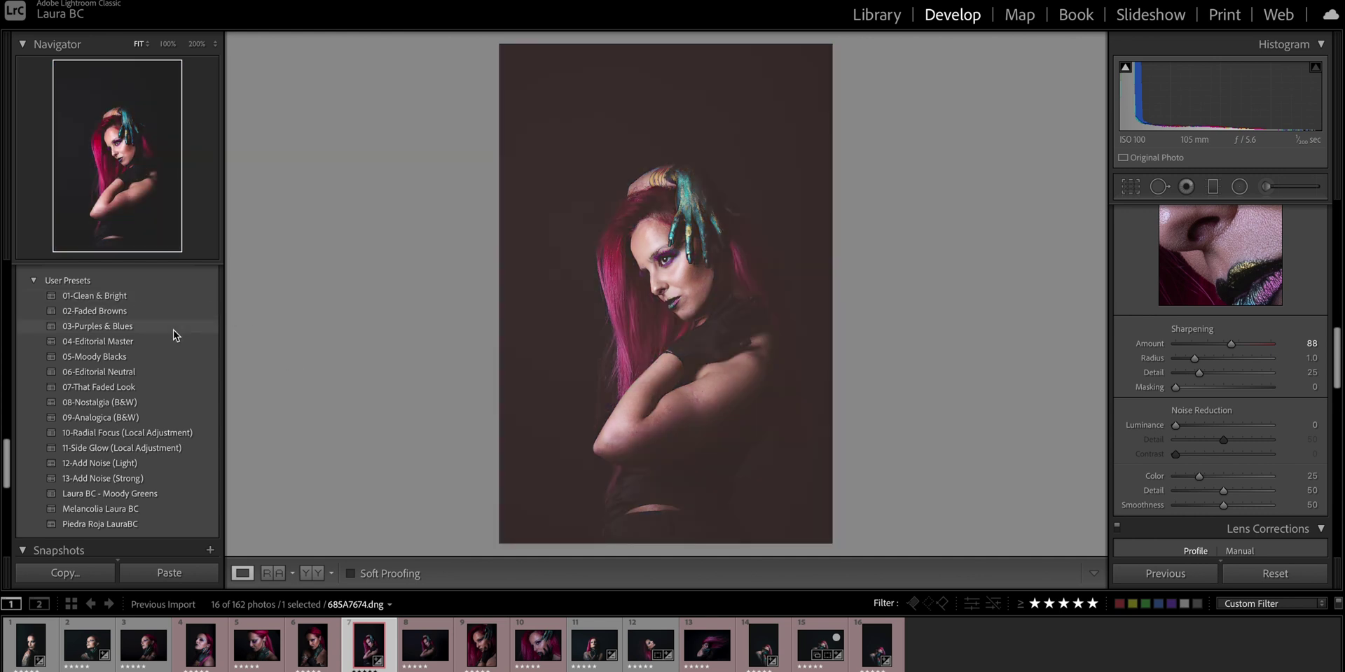
pyautogui.scroll(-3, 173, 330)
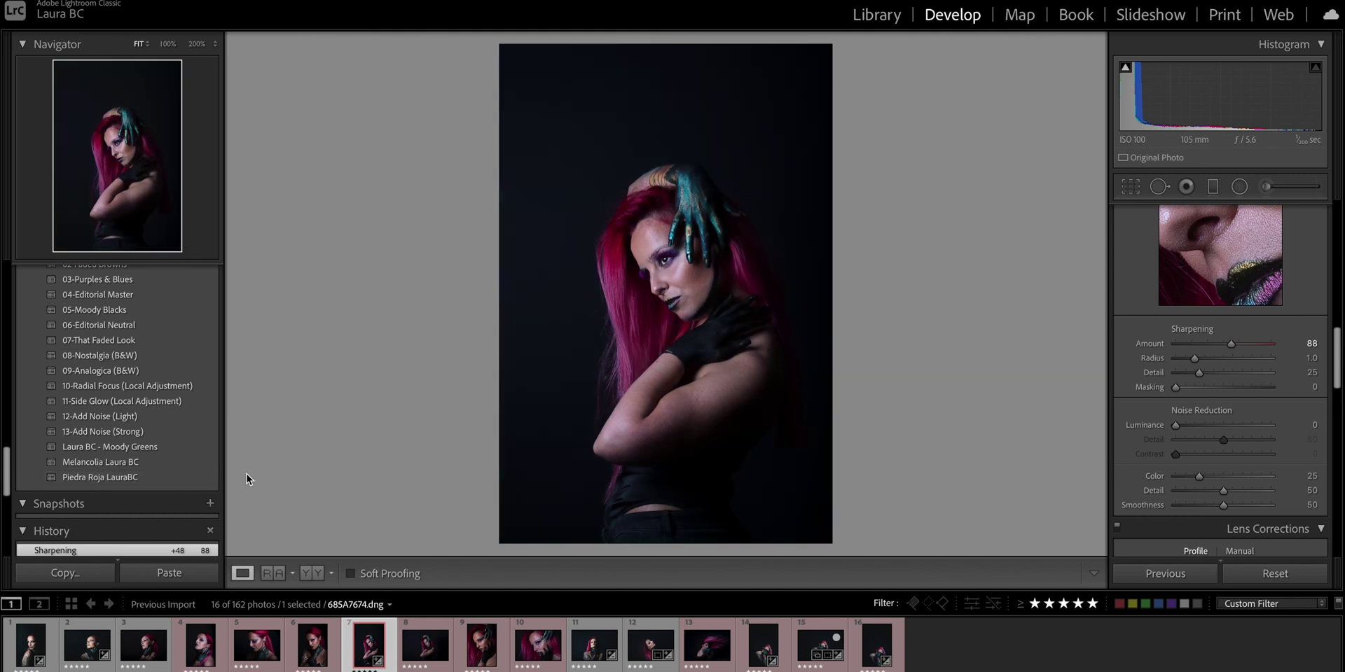
pyautogui.click(208, 477)
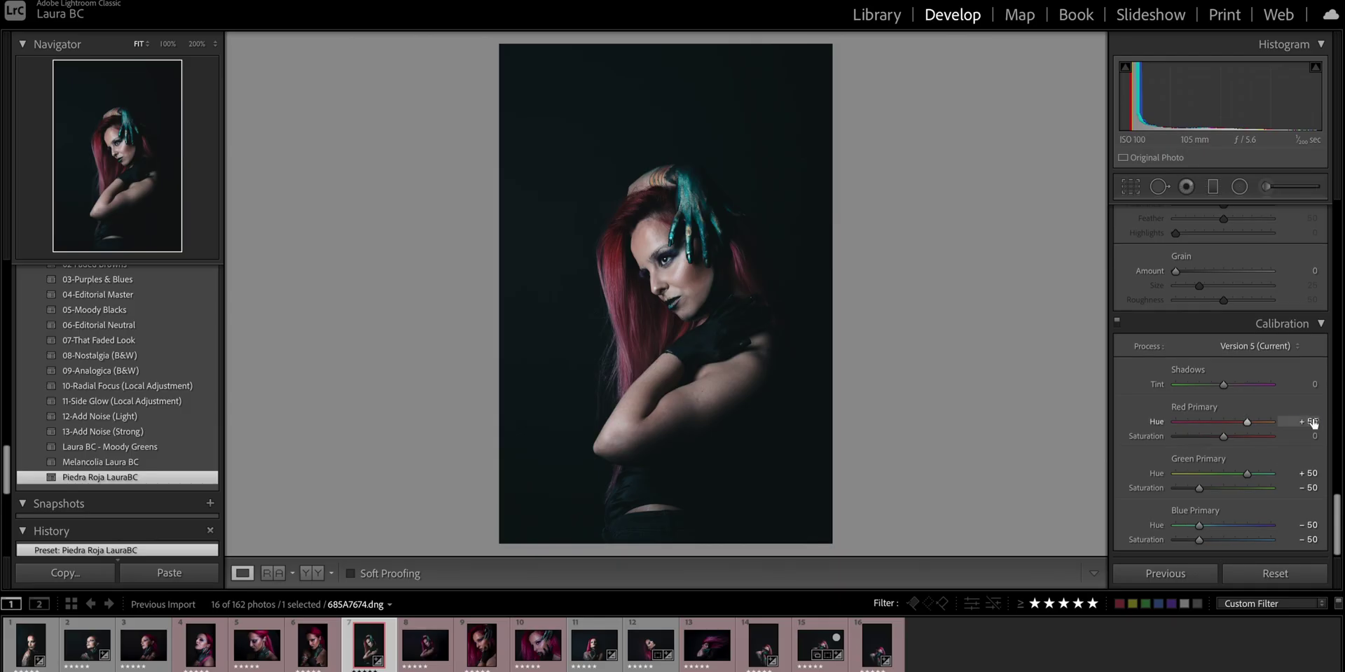
# Set the Red Primary hue in Calibration to 0 and compare the photo with and without this change.
pyautogui.click(1313, 422)
pyautogui.press('Return')
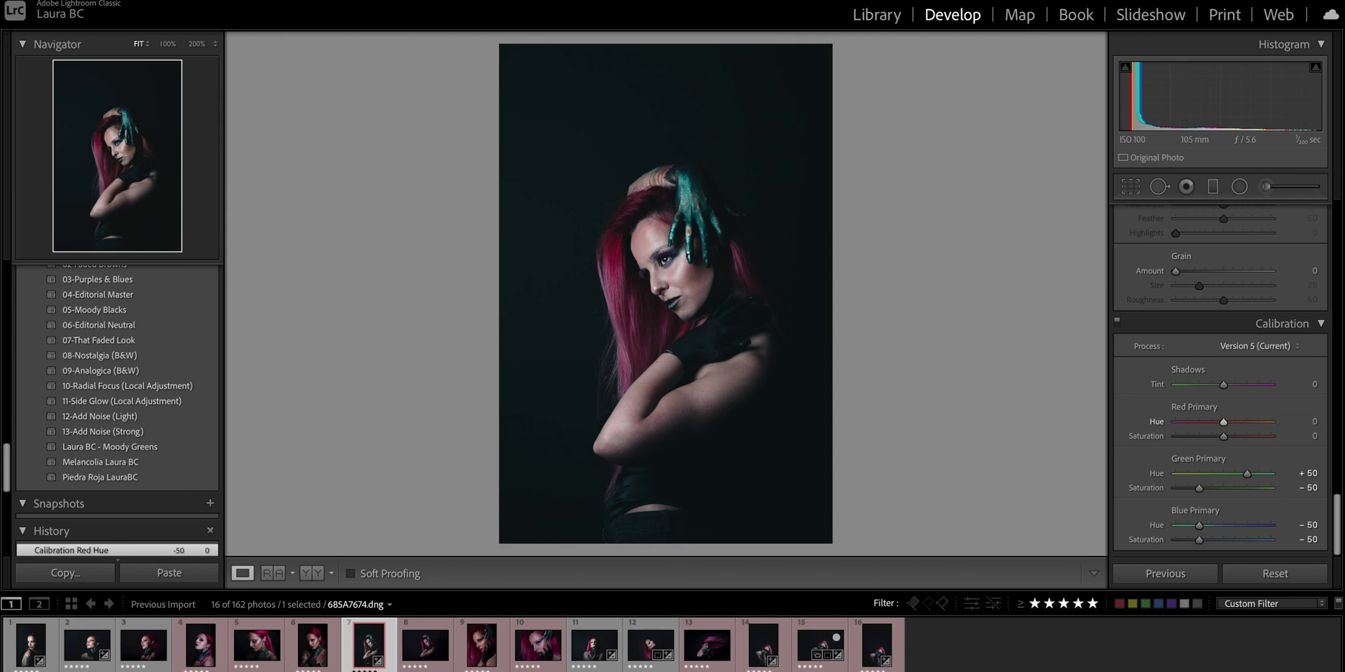
pyautogui.hotkey('ctrl', 'z')
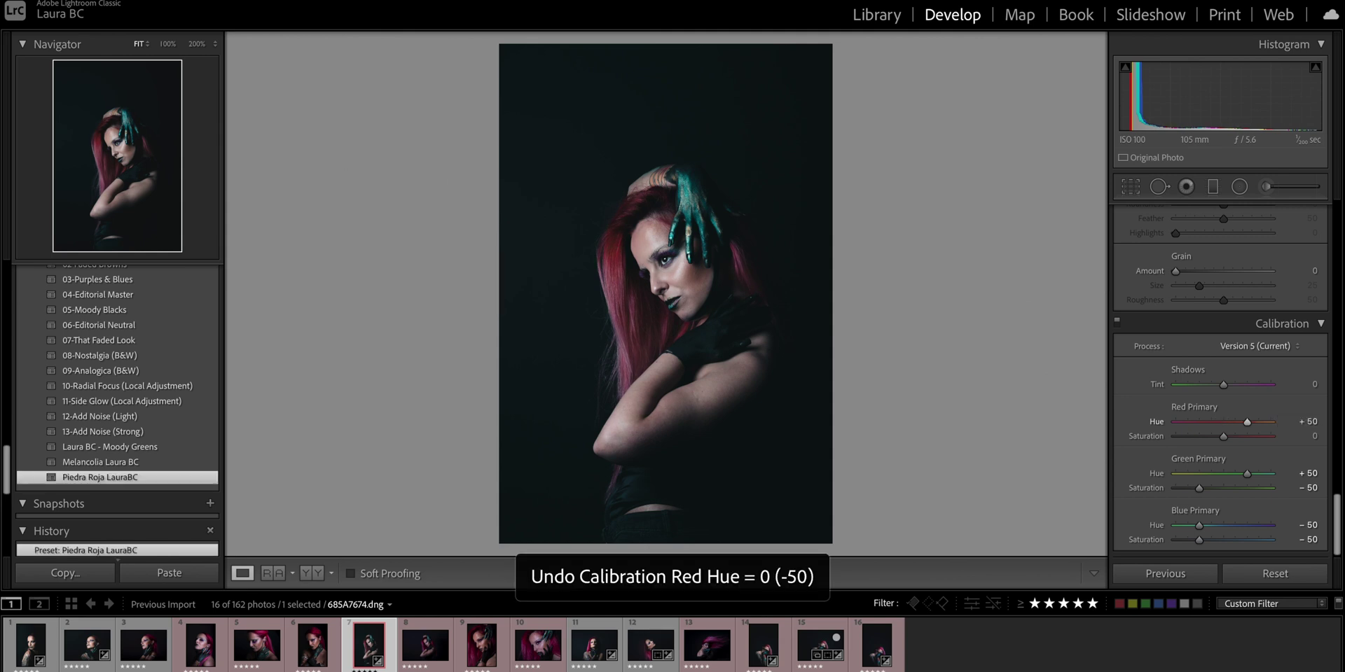
pyautogui.hotkey('ctrl', 'shift', 'z')
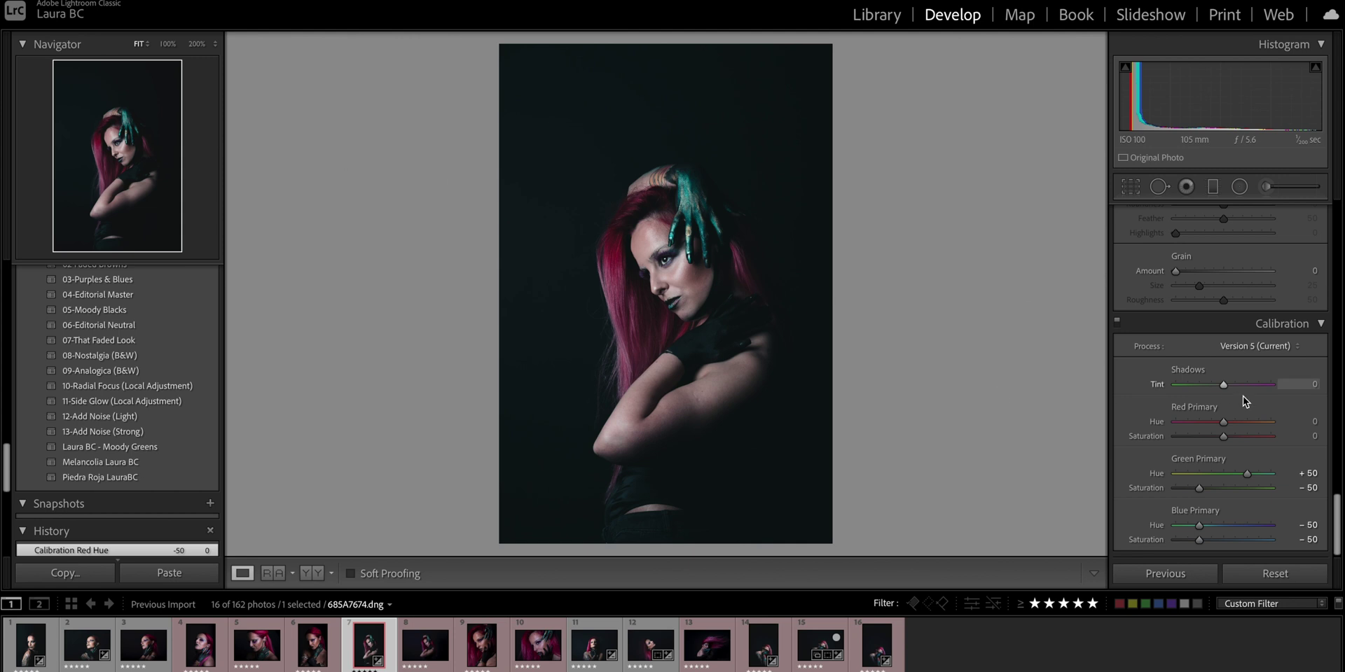
# Warm the white balance to a temperature of 4,437 and raise the exposure to +0.15.
pyautogui.scroll(15, 1243, 397)
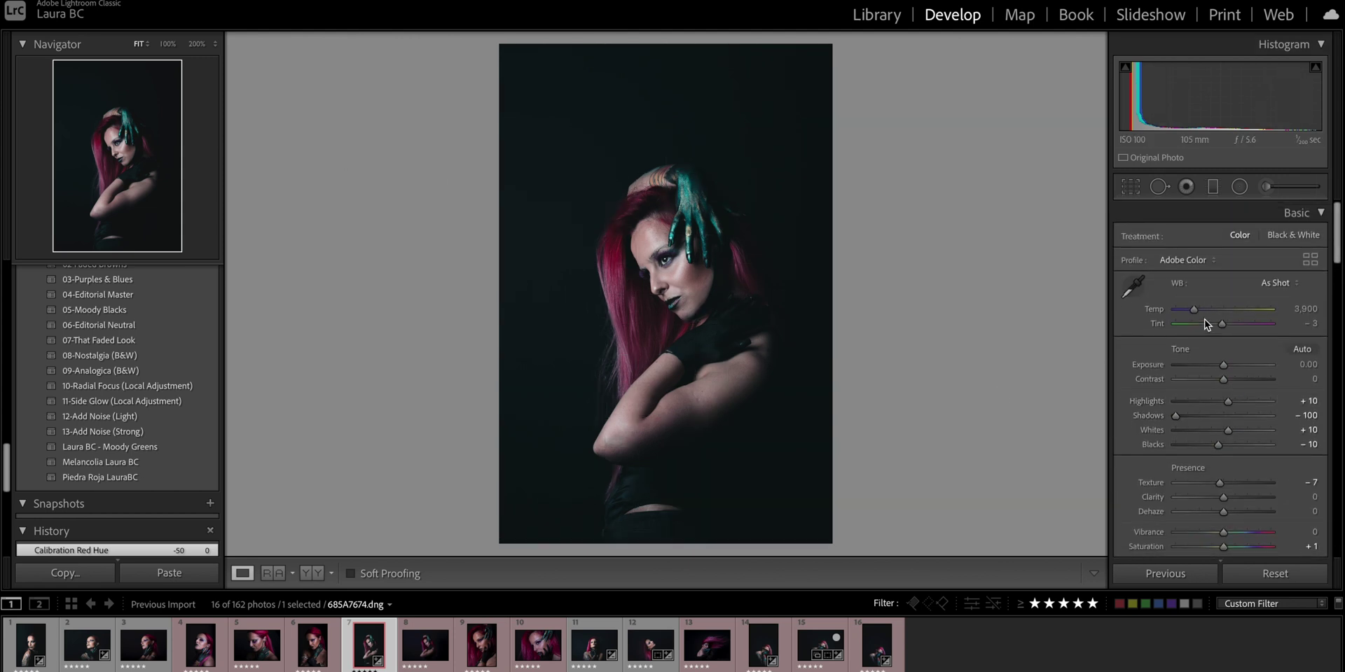
pyautogui.moveTo(1195, 310); pyautogui.dragTo(1196, 313)
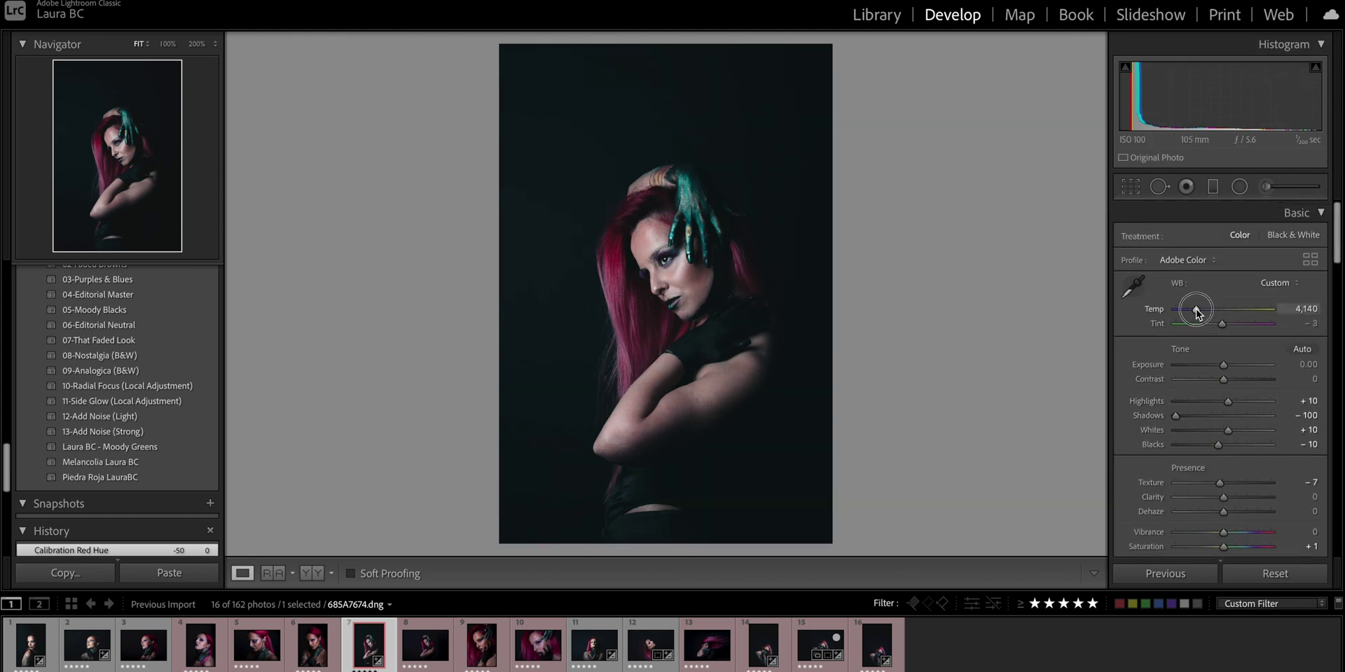
pyautogui.moveTo(1199, 310); pyautogui.dragTo(1199, 310)
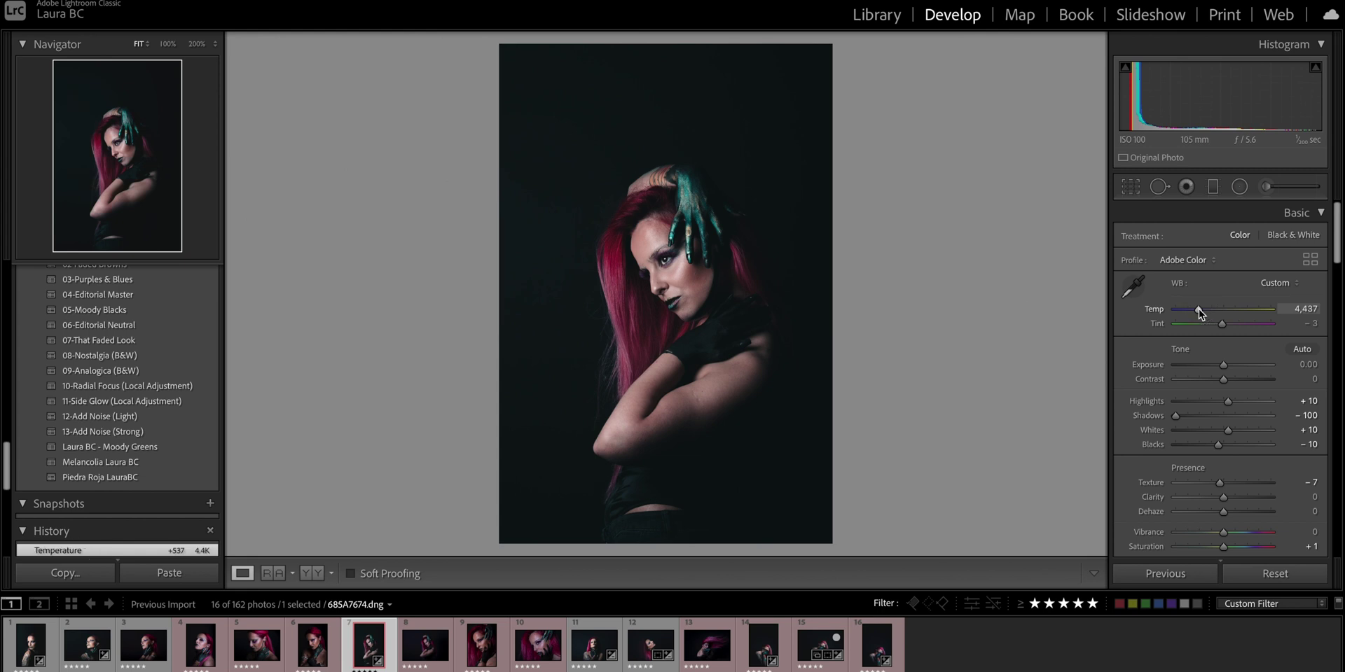
pyautogui.moveTo(1226, 366); pyautogui.dragTo(1227, 364)
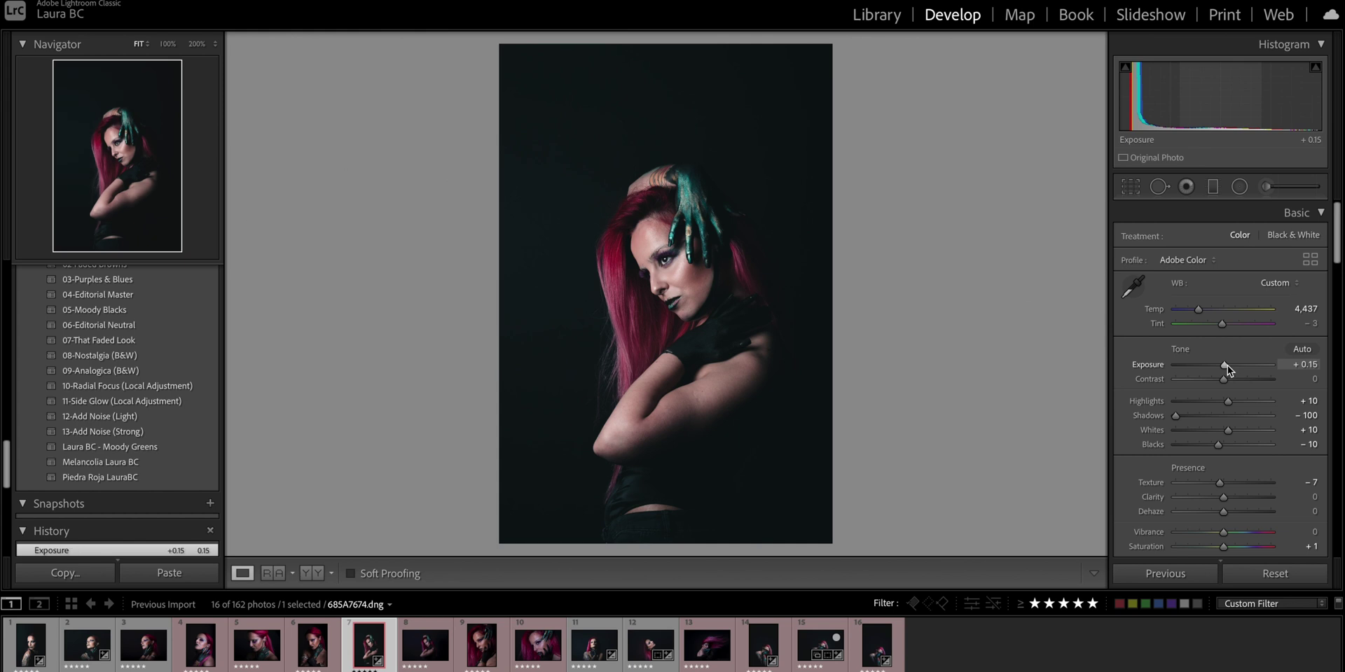
# Soften the skin with Texture at -15 and Clarity at -15, checking the face up close and comparing before and after.
pyautogui.click(699, 263)
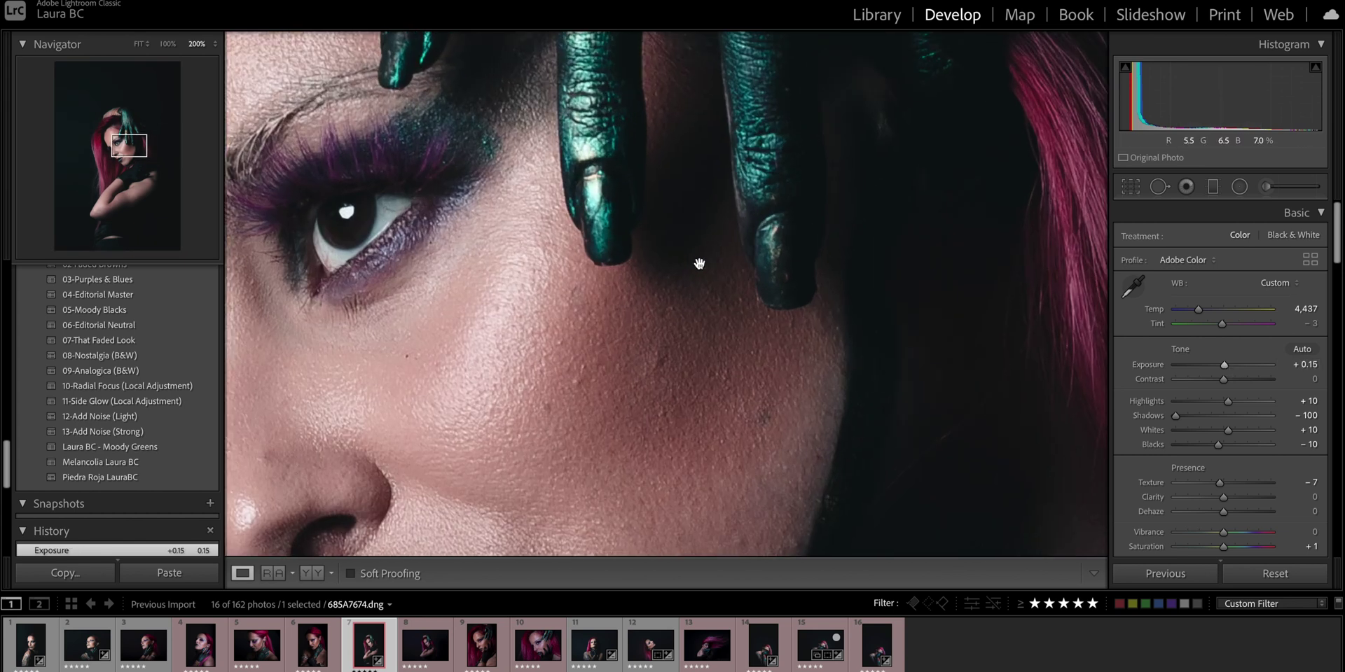
pyautogui.hotkey('ctrl', '-')
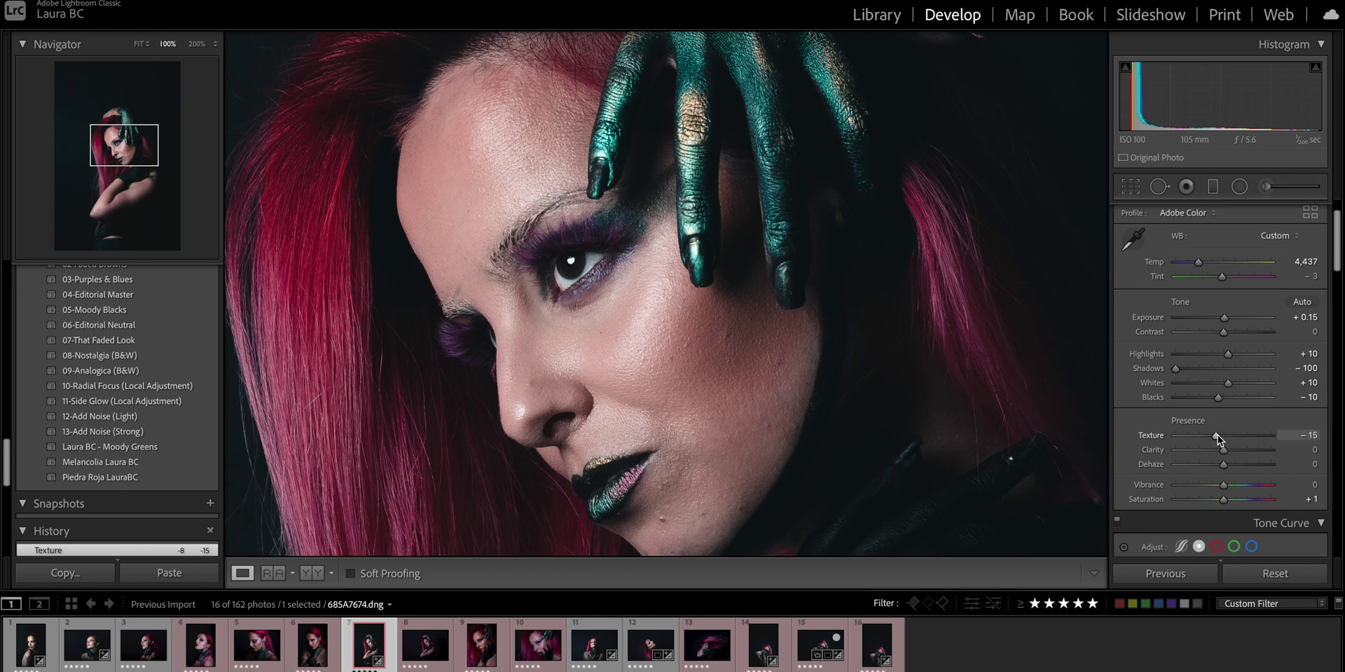
pyautogui.moveTo(1218, 435); pyautogui.dragTo(1087, 442)
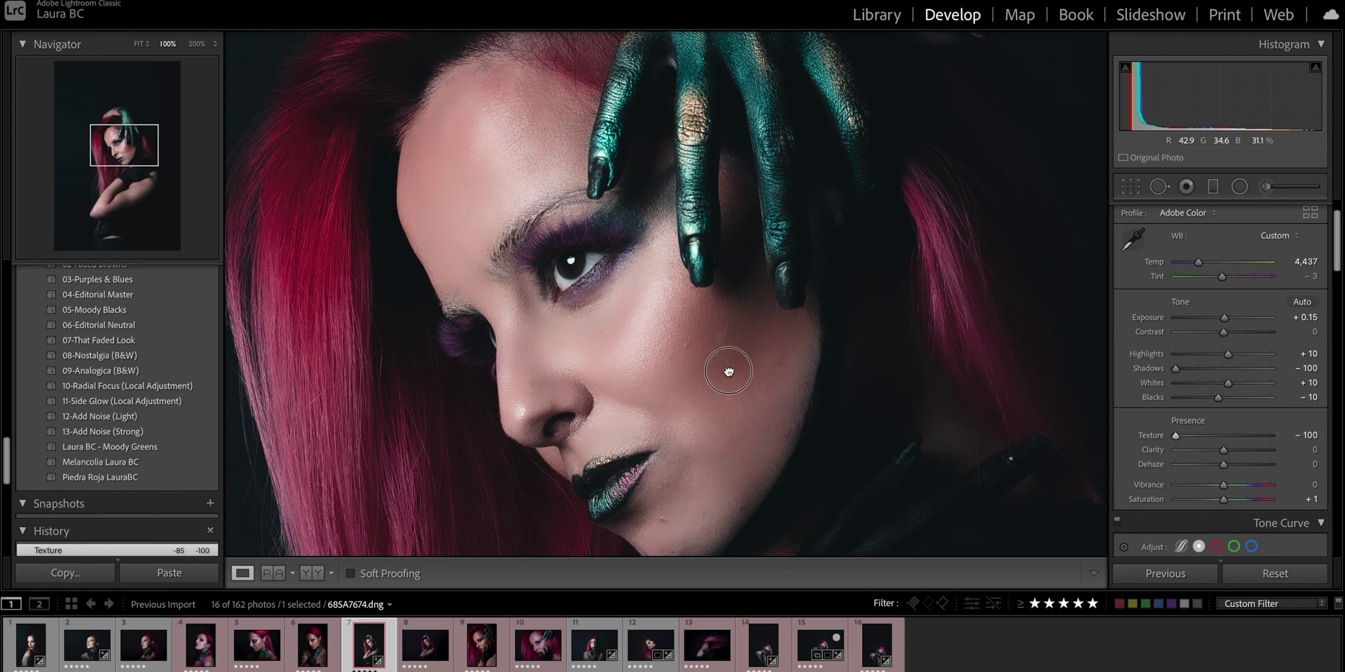
pyautogui.moveTo(728, 372); pyautogui.dragTo(792, 349)
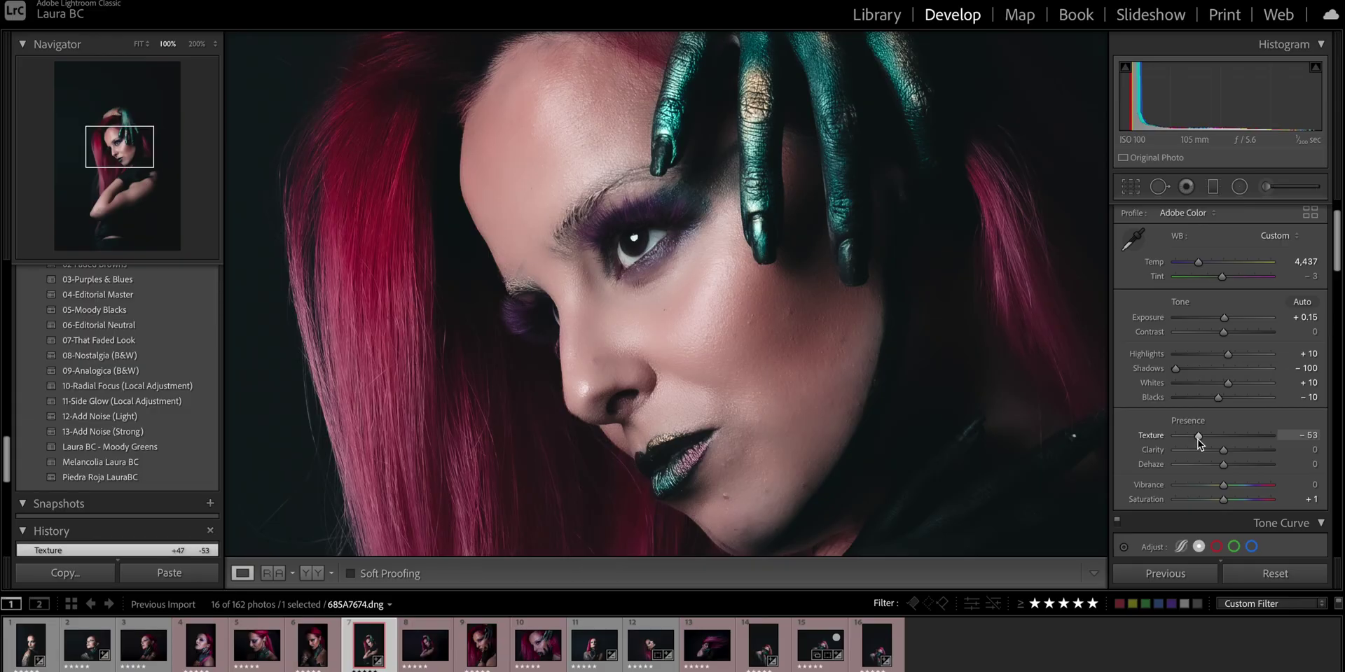
pyautogui.moveTo(1198, 439); pyautogui.dragTo(1216, 442)
pyautogui.moveTo(1225, 456); pyautogui.dragTo(1218, 454)
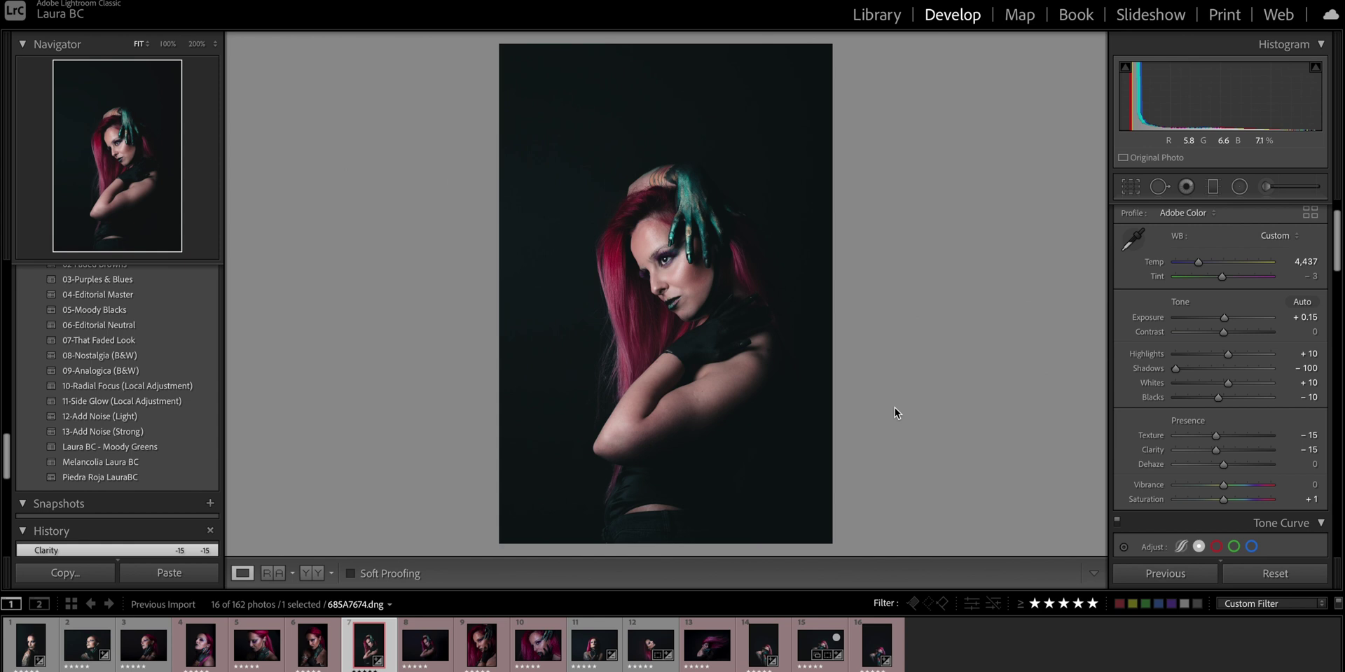
pyautogui.hotkey('ctrl', 'alt', 'shift', 'Up')
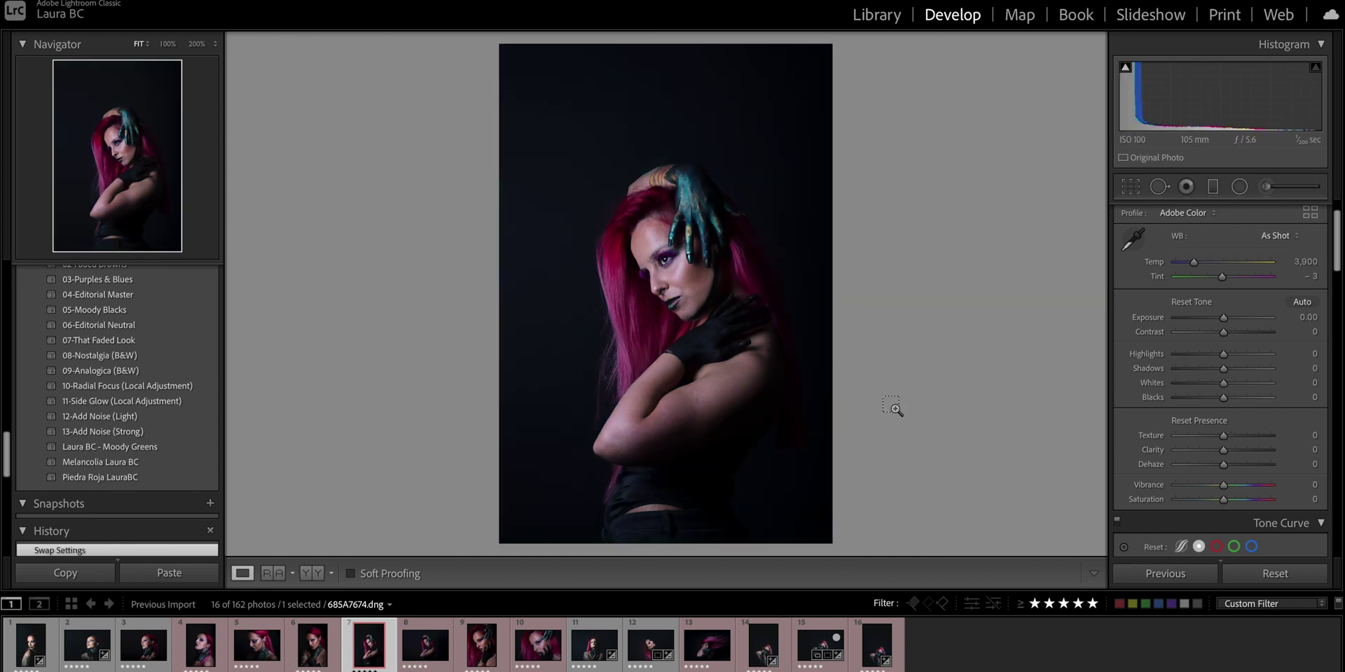
pyautogui.hotkey('ctrl', 'alt', 'shift', 'Up')
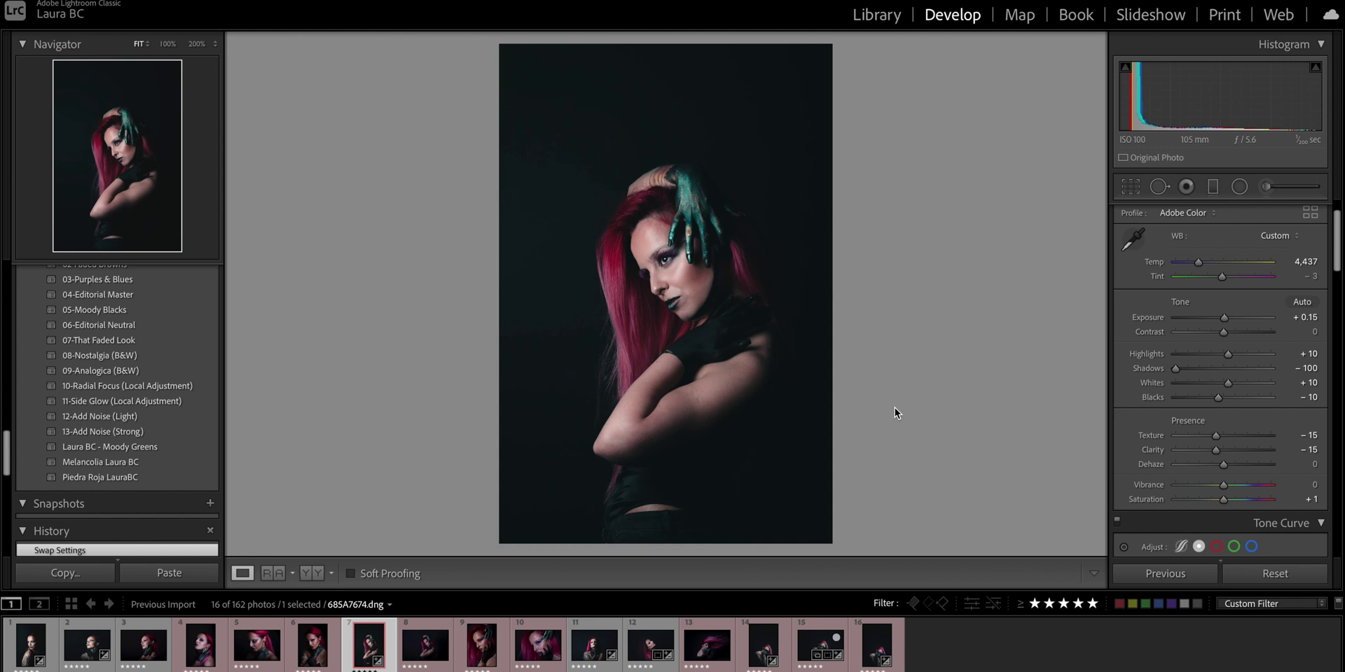
# Send a copy of the portrait with Lightroom adjustments to Luminar 4 for editing.
pyautogui.rightClick(358, 651)
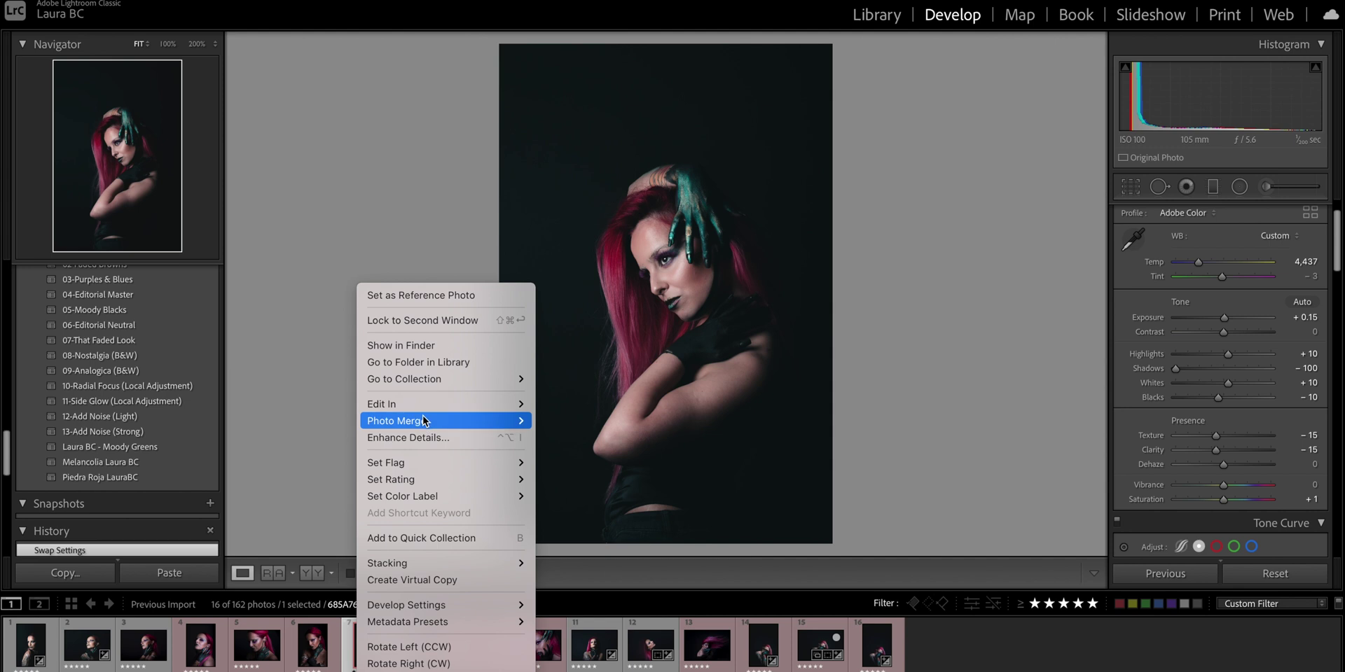
pyautogui.moveTo(423, 413)
pyautogui.click(569, 446)
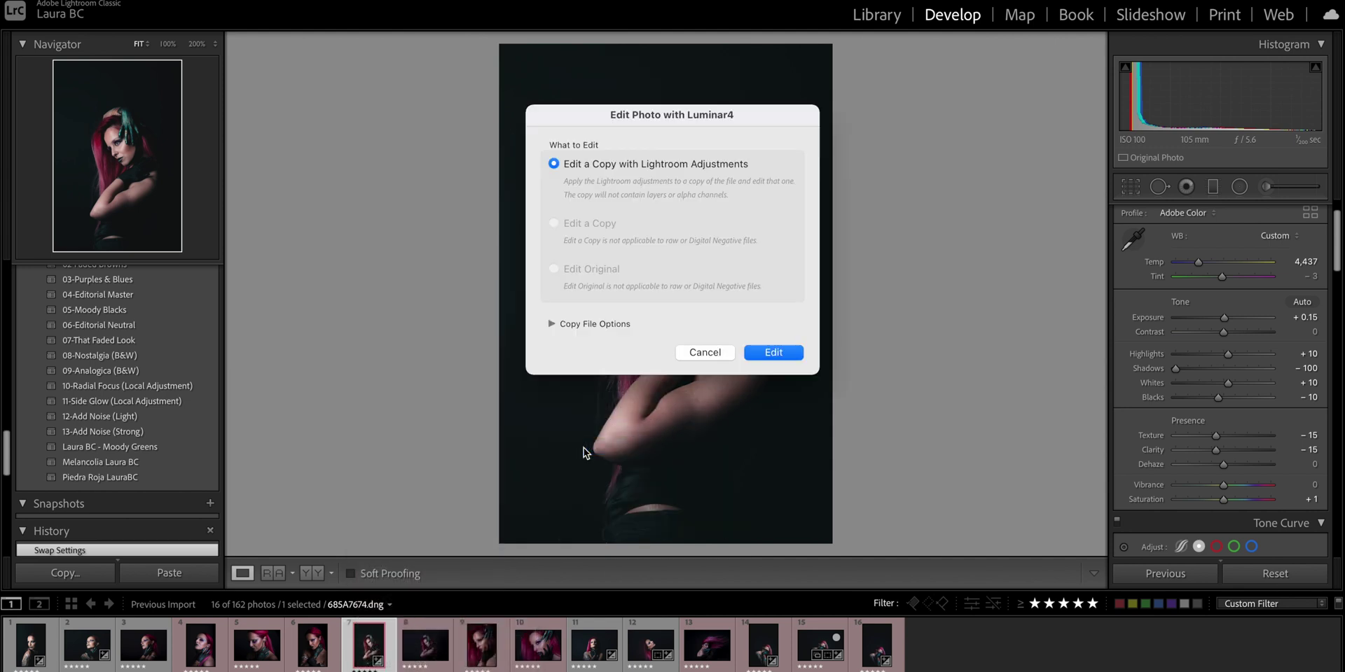
pyautogui.click(783, 355)
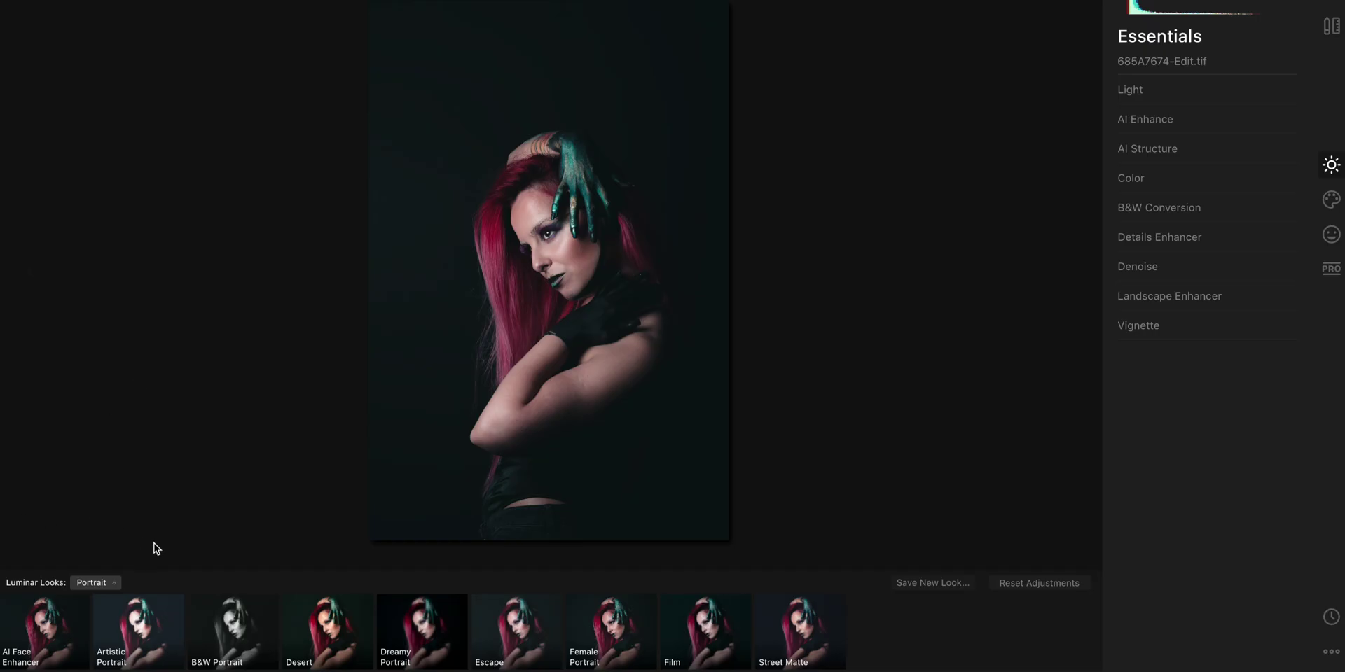
# Try the Artistic Portrait and B&W Portrait looks from the Portrait collection, keeping the B&W look at full strength.
pyautogui.click(108, 582)
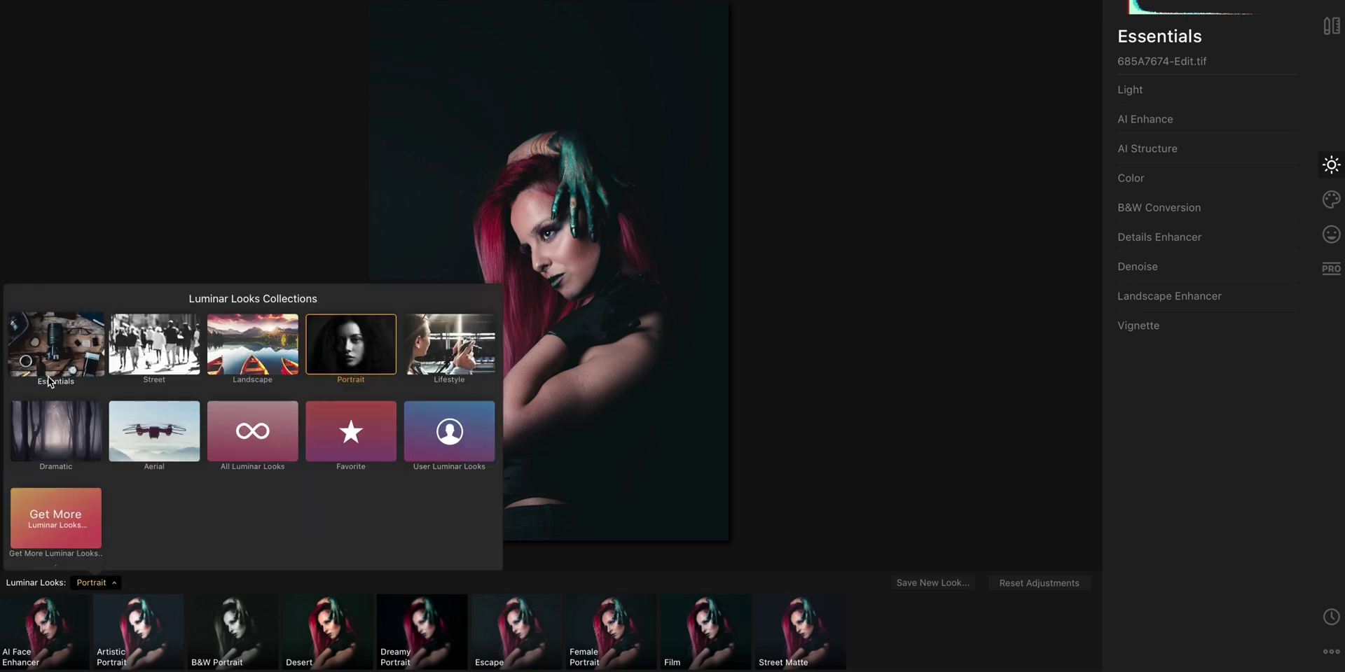
pyautogui.click(366, 335)
pyautogui.click(142, 618)
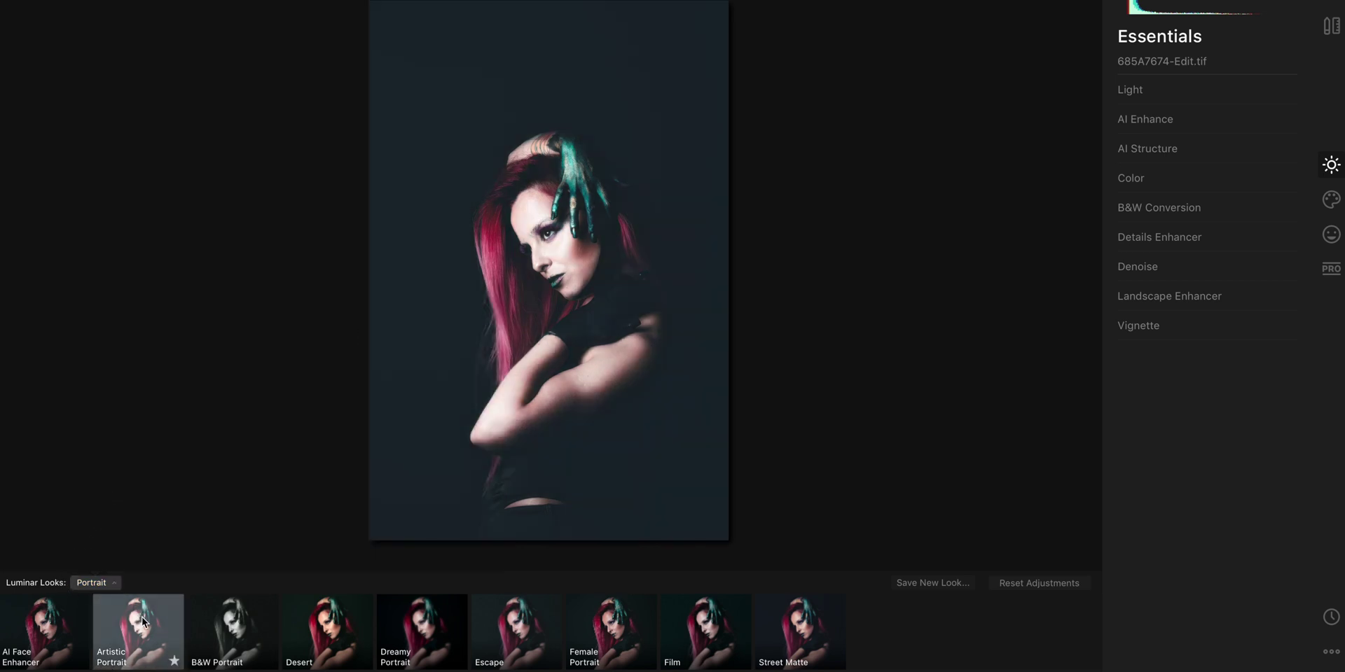
pyautogui.click(220, 625)
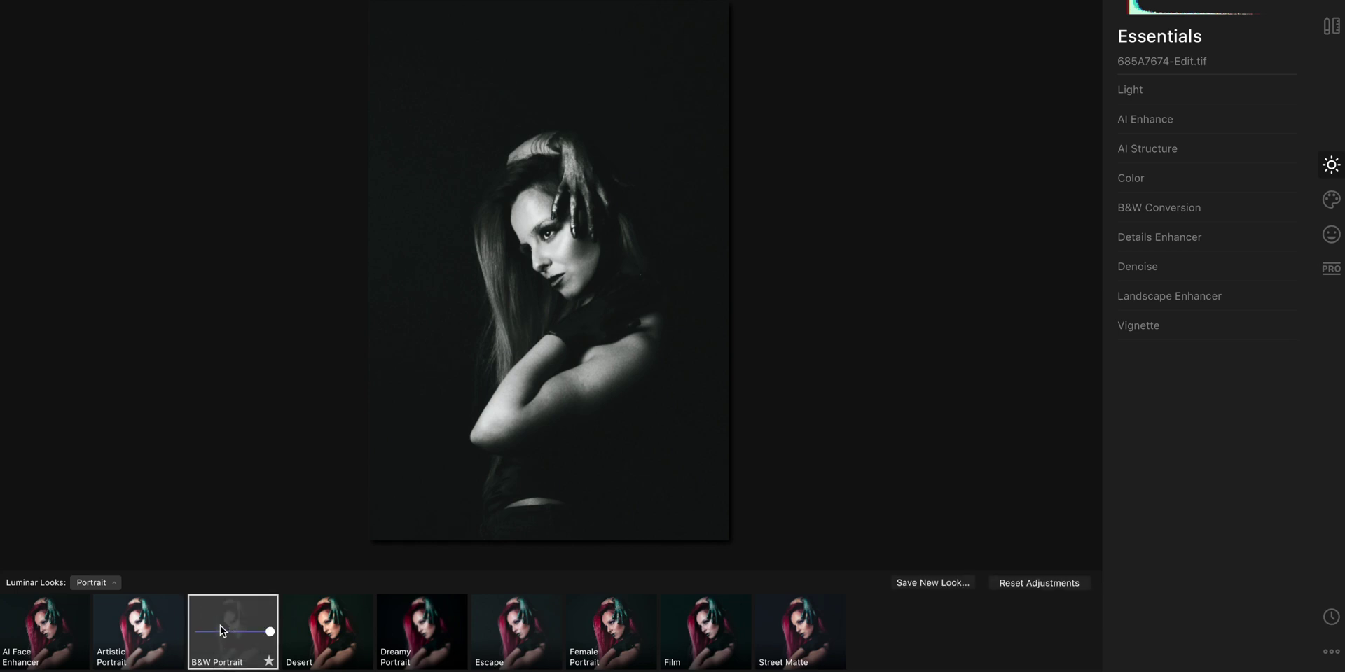
pyautogui.click(271, 632)
pyautogui.moveTo(271, 633)
pyautogui.mouseDown()
pyautogui.moveTo(190, 632)
pyautogui.moveTo(274, 635)
pyautogui.mouseUp()
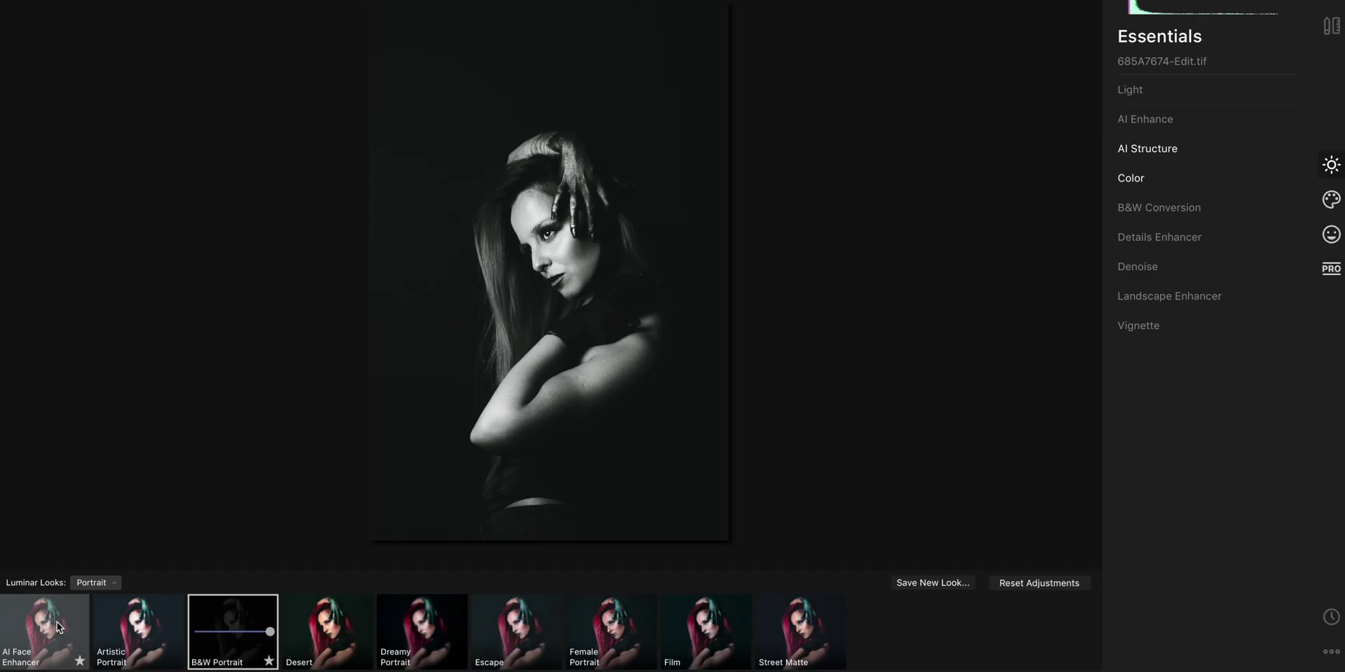
# Apply the AI Face Enhancer look and inspect the model's face up close.
pyautogui.click(56, 624)
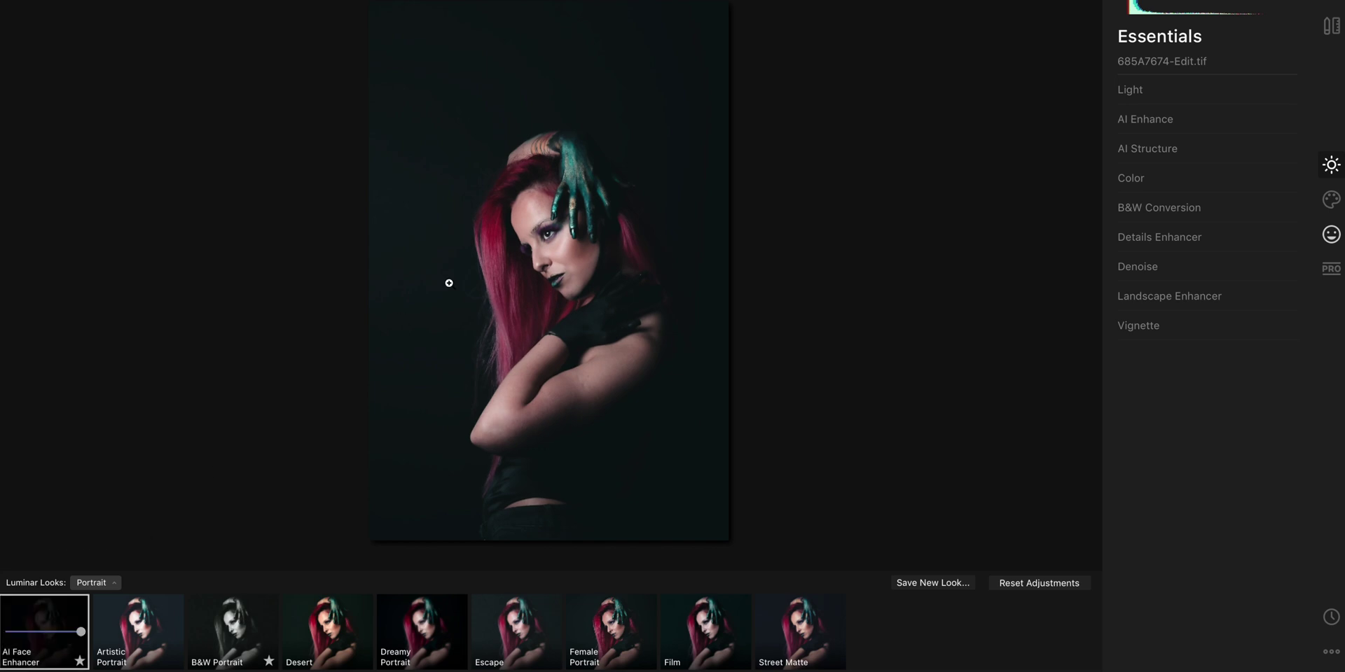
pyautogui.click(540, 262)
pyautogui.moveTo(699, 166); pyautogui.dragTo(652, 292)
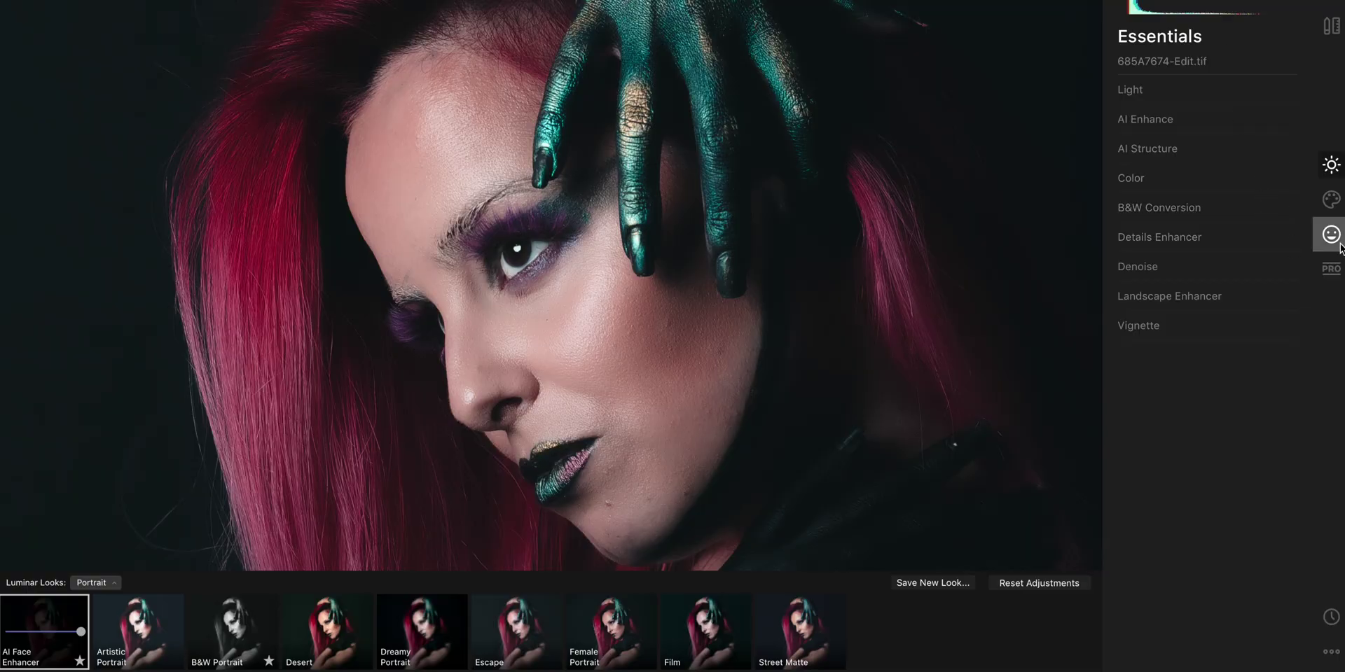
# Test a strong Face Light of 76 in the AI Portrait Enhancer and settle on 7.
pyautogui.click(1333, 245)
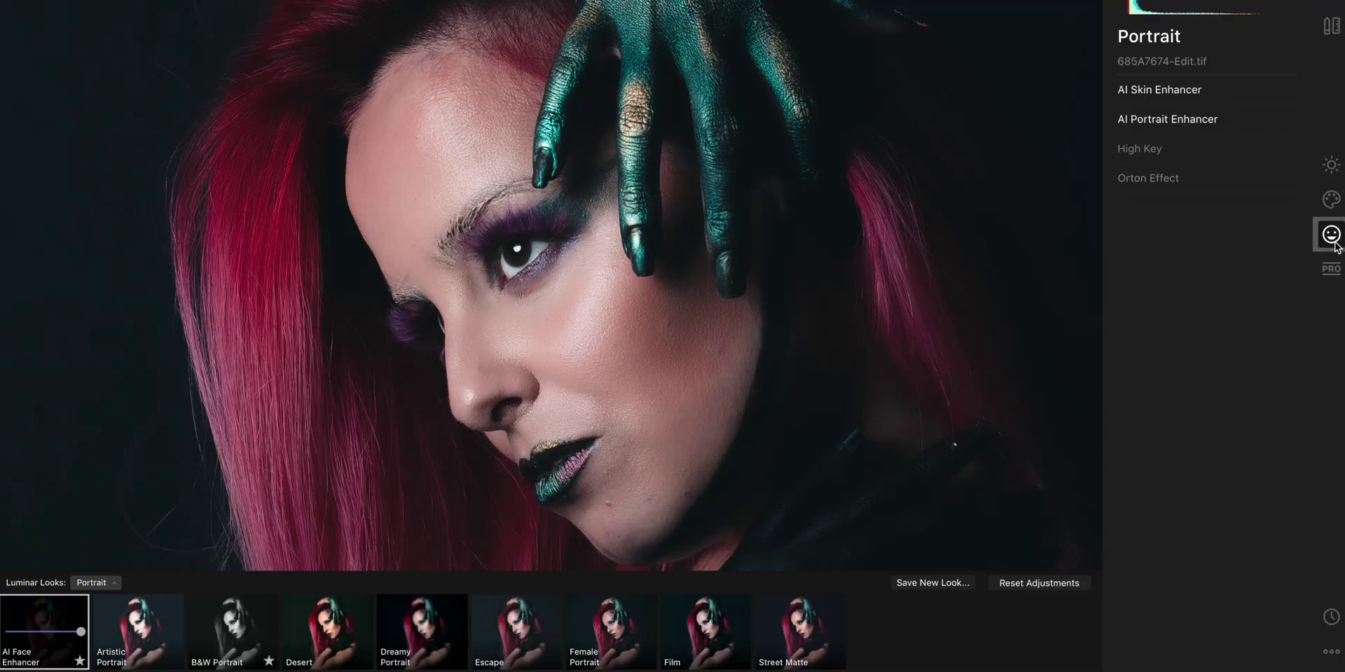
pyautogui.click(1205, 124)
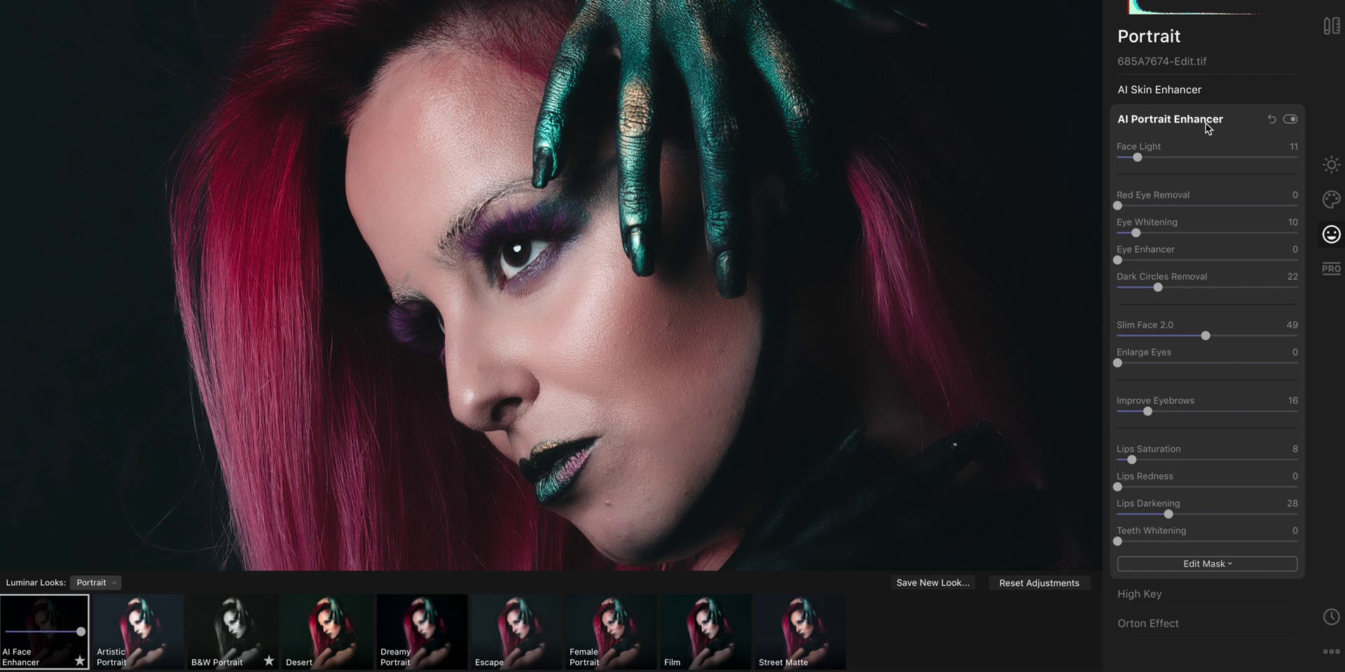
pyautogui.click(1137, 159)
pyautogui.moveTo(1177, 159); pyautogui.dragTo(1260, 161)
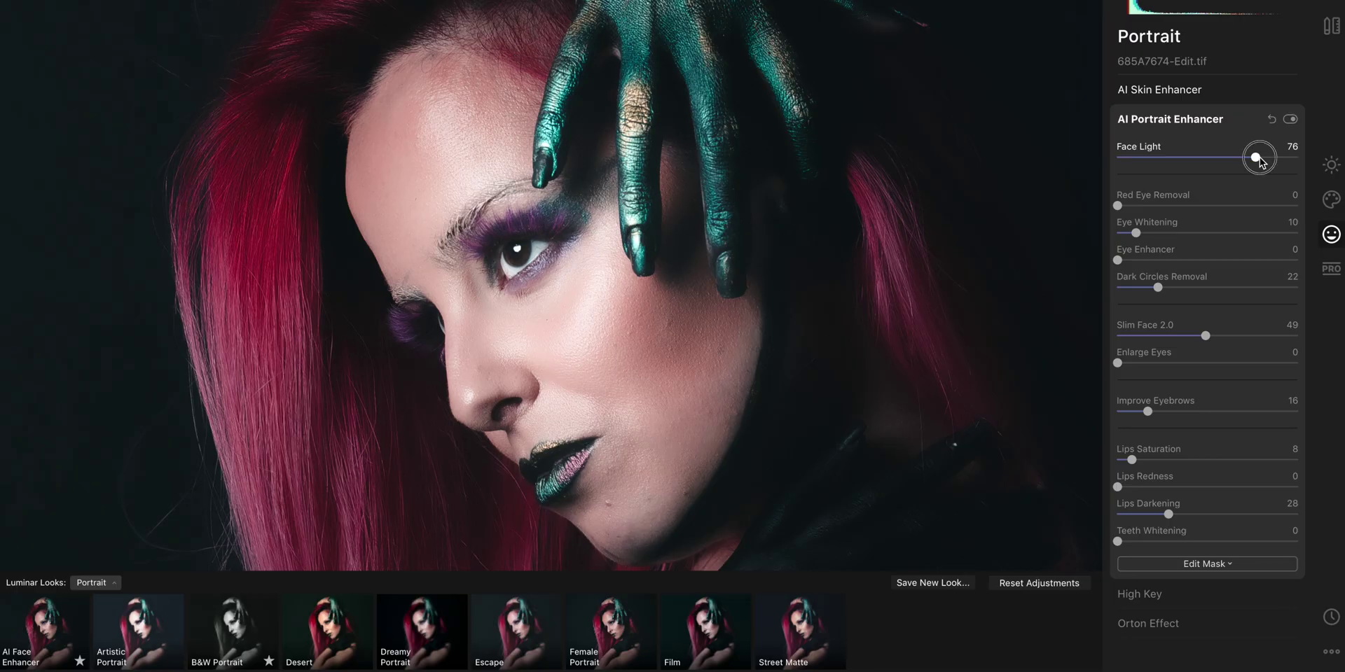
pyautogui.moveTo(1259, 157); pyautogui.dragTo(1131, 159)
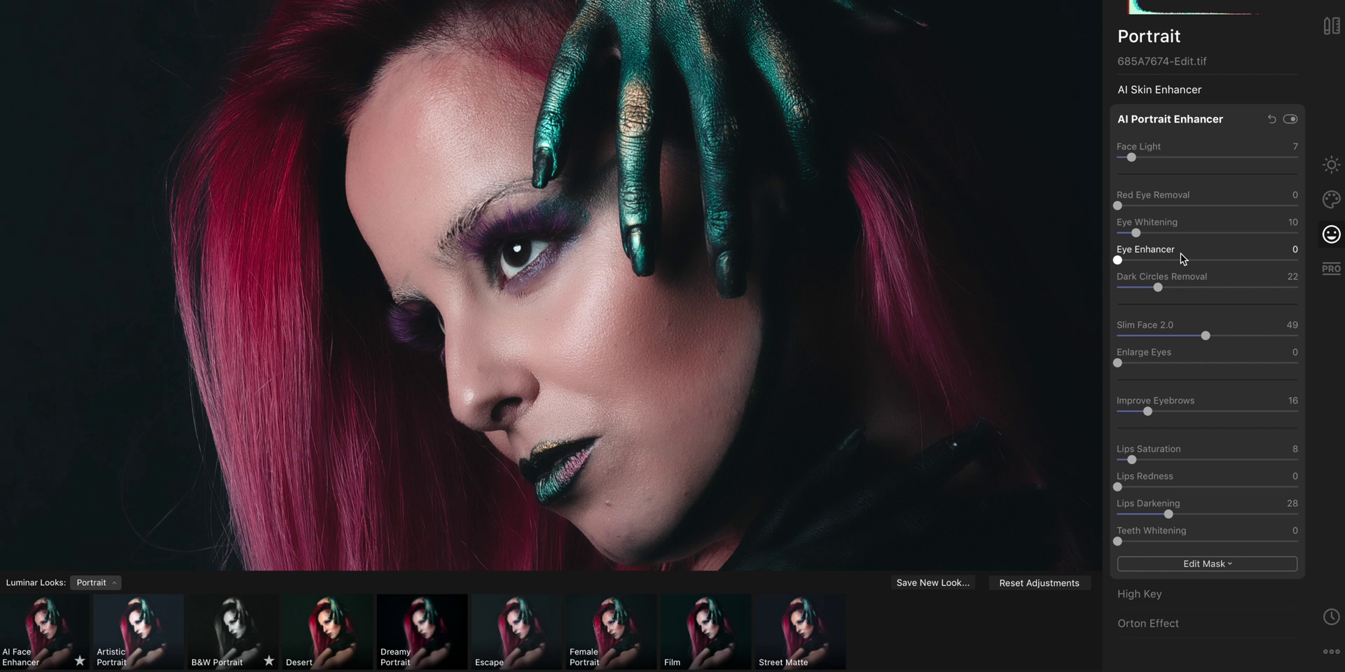
# Set Dark Circles Removal to 0, test Slim Face 2.0 at 100 and settle it at 0.
pyautogui.moveTo(1159, 287); pyautogui.dragTo(1118, 288)
pyautogui.moveTo(1208, 337); pyautogui.dragTo(1307, 330)
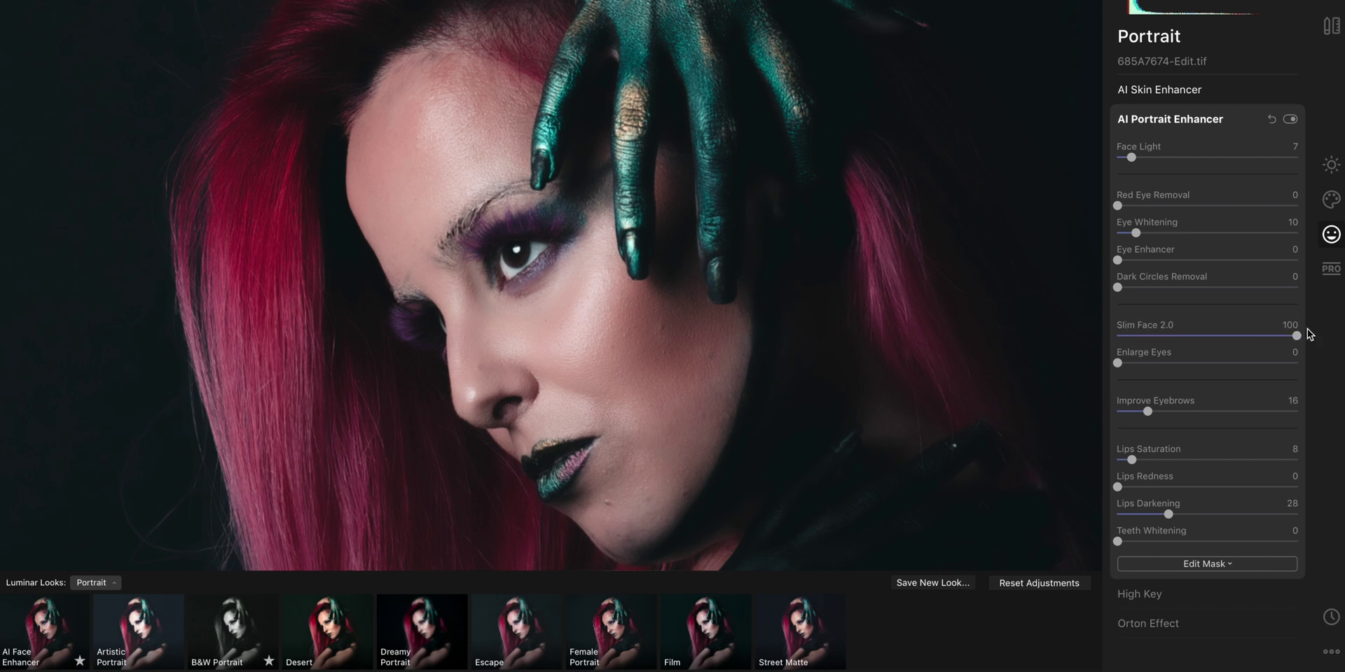
pyautogui.click(1297, 336)
pyautogui.moveTo(1297, 336); pyautogui.dragTo(911, 335)
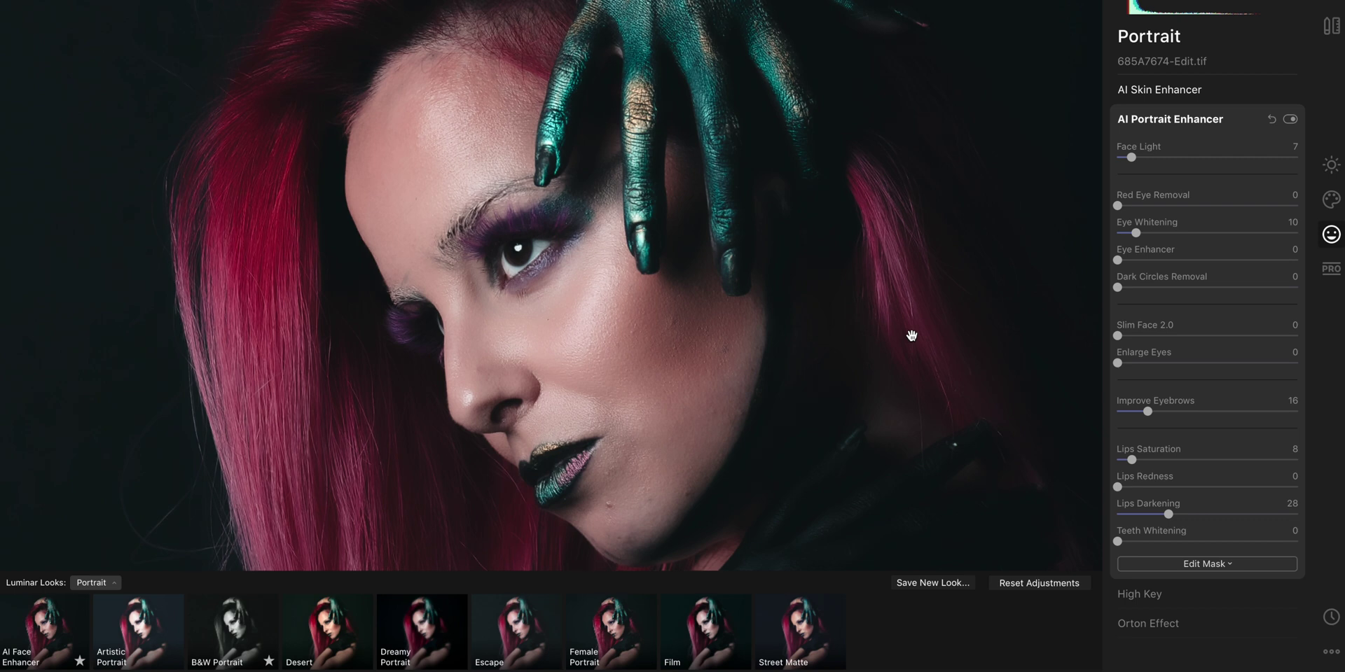
# Set Enlarge Eyes, Improve Eyebrows, Lips Saturation and Lips Darkening to 0.
pyautogui.moveTo(1120, 365); pyautogui.dragTo(988, 362)
pyautogui.moveTo(1147, 413); pyautogui.dragTo(1079, 415)
pyautogui.moveTo(1130, 460); pyautogui.dragTo(1093, 465)
pyautogui.moveTo(1169, 514); pyautogui.dragTo(1087, 516)
# Set the AI Skin Enhancer to an Amount of 60 and a Shine Removal of 31.
pyautogui.click(1193, 95)
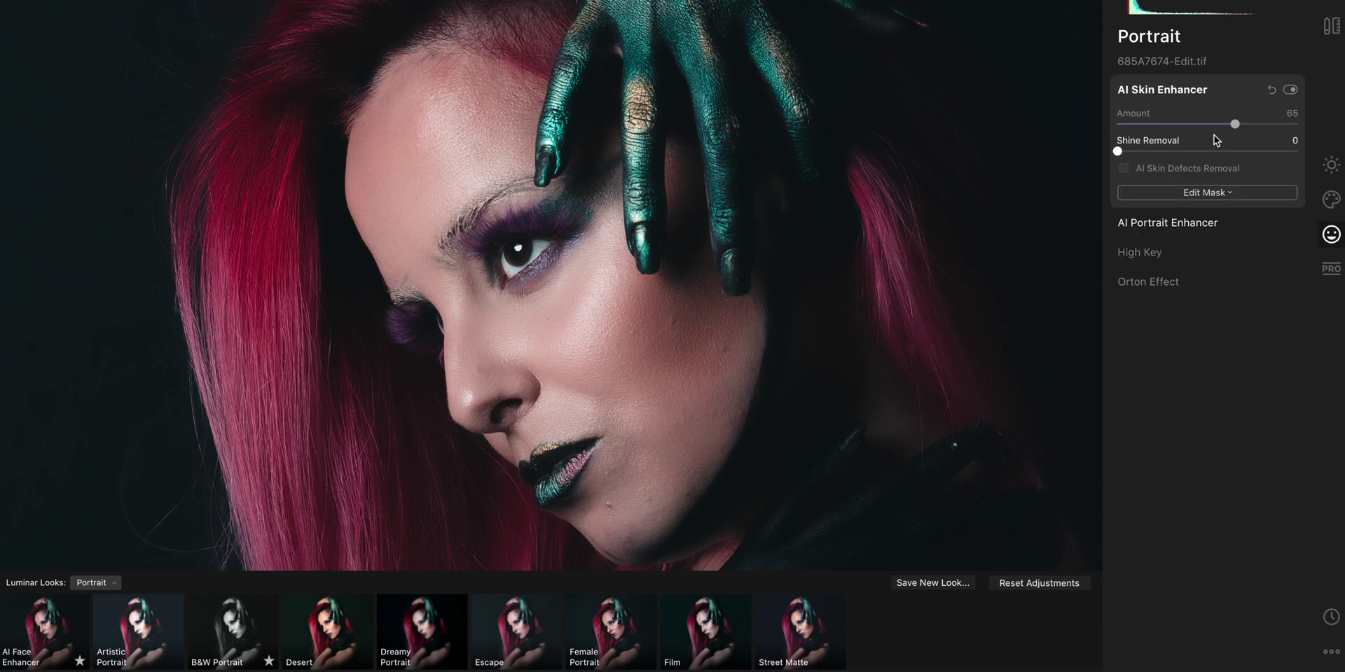
pyautogui.moveTo(654, 390); pyautogui.dragTo(786, 363)
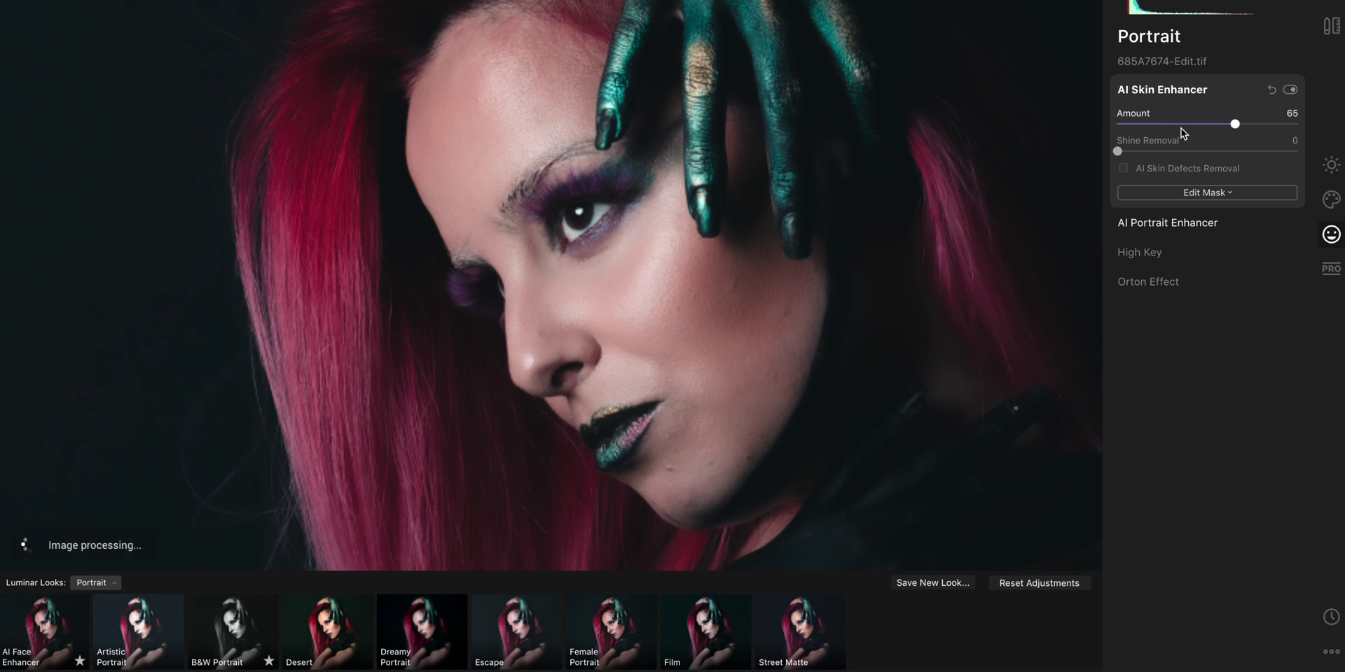
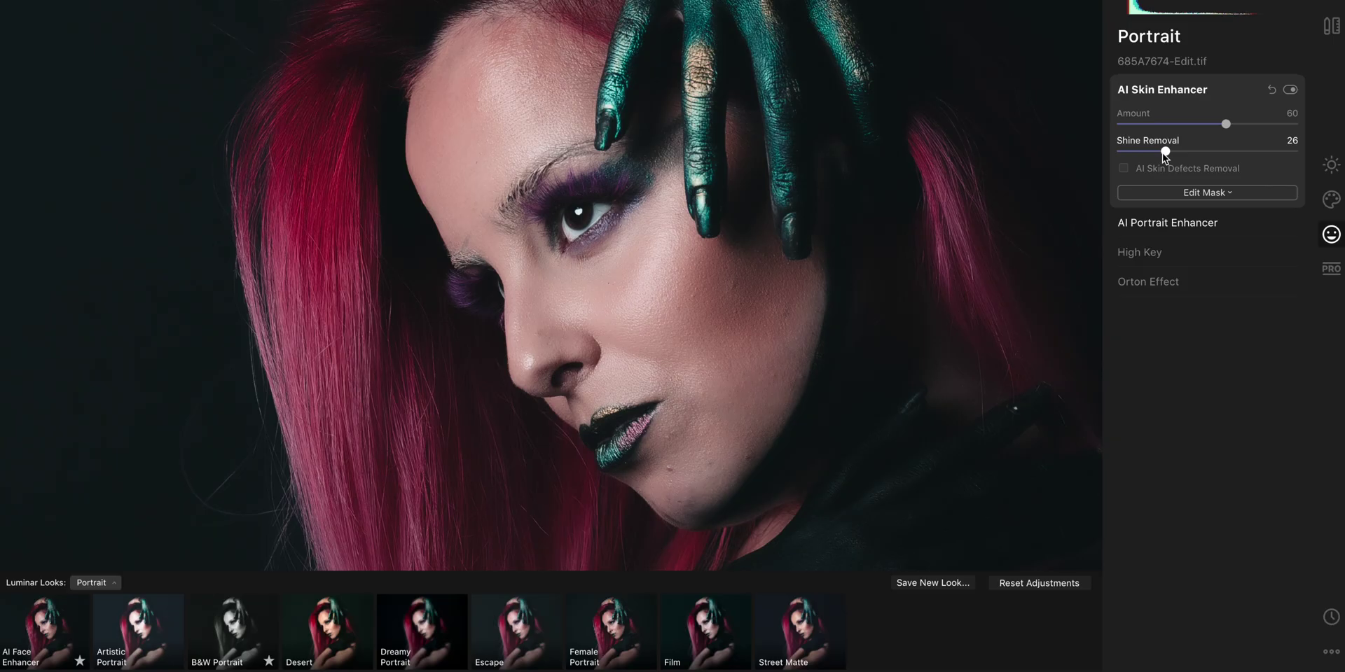
pyautogui.moveTo(1162, 153); pyautogui.dragTo(1174, 156)
# Compare the retouched face with the original by sweeping the before/after divider across it.
pyautogui.hotkey('shift', '\\')
pyautogui.moveTo(548, 237); pyautogui.dragTo(805, 353)
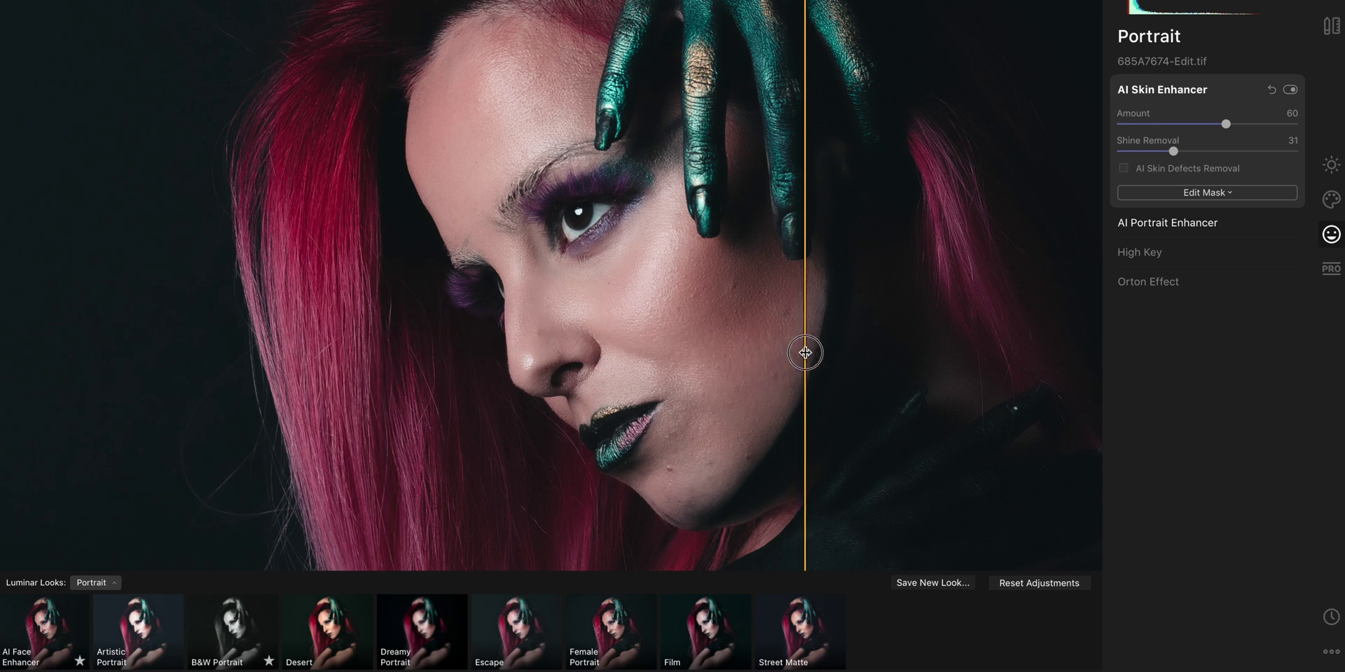
pyautogui.moveTo(805, 353); pyautogui.dragTo(359, 377)
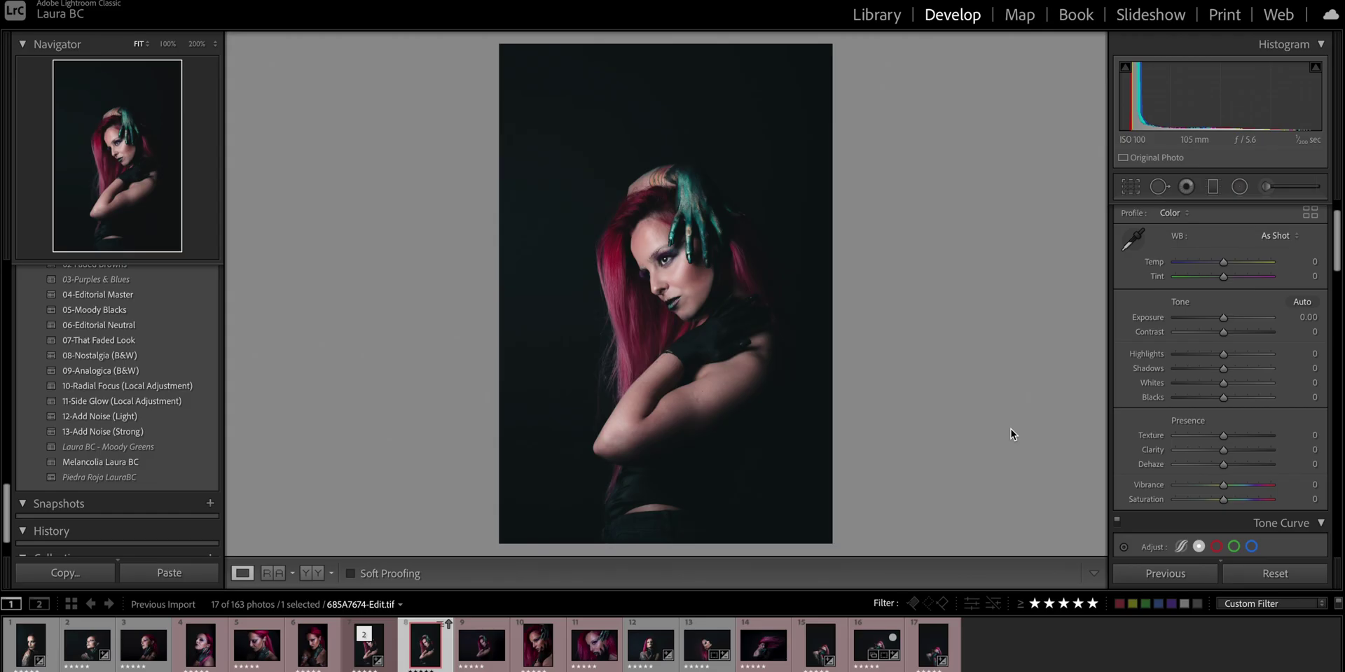
# Send 685A7674-Edit.tif from Lightroom Classic to Adobe Photoshop 2021 as a copy with Lightroom adjustments.
pyautogui.rightClick(433, 649)
pyautogui.moveTo(560, 404)
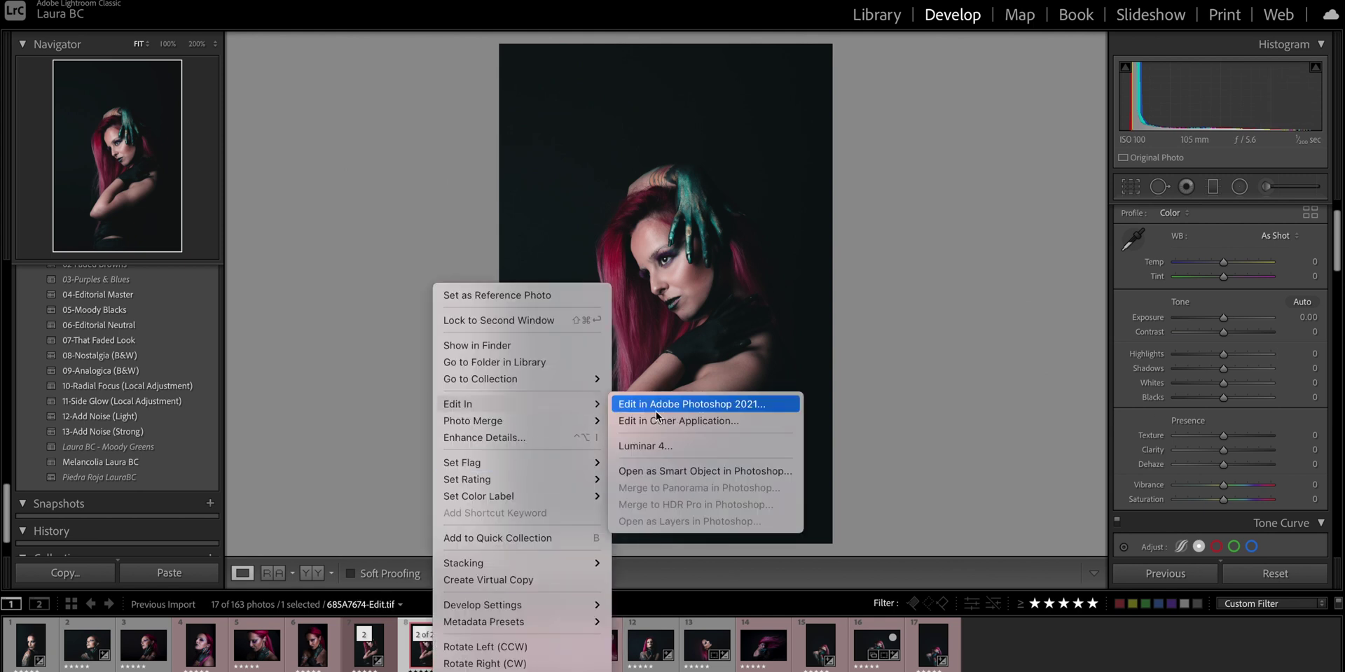
pyautogui.click(670, 406)
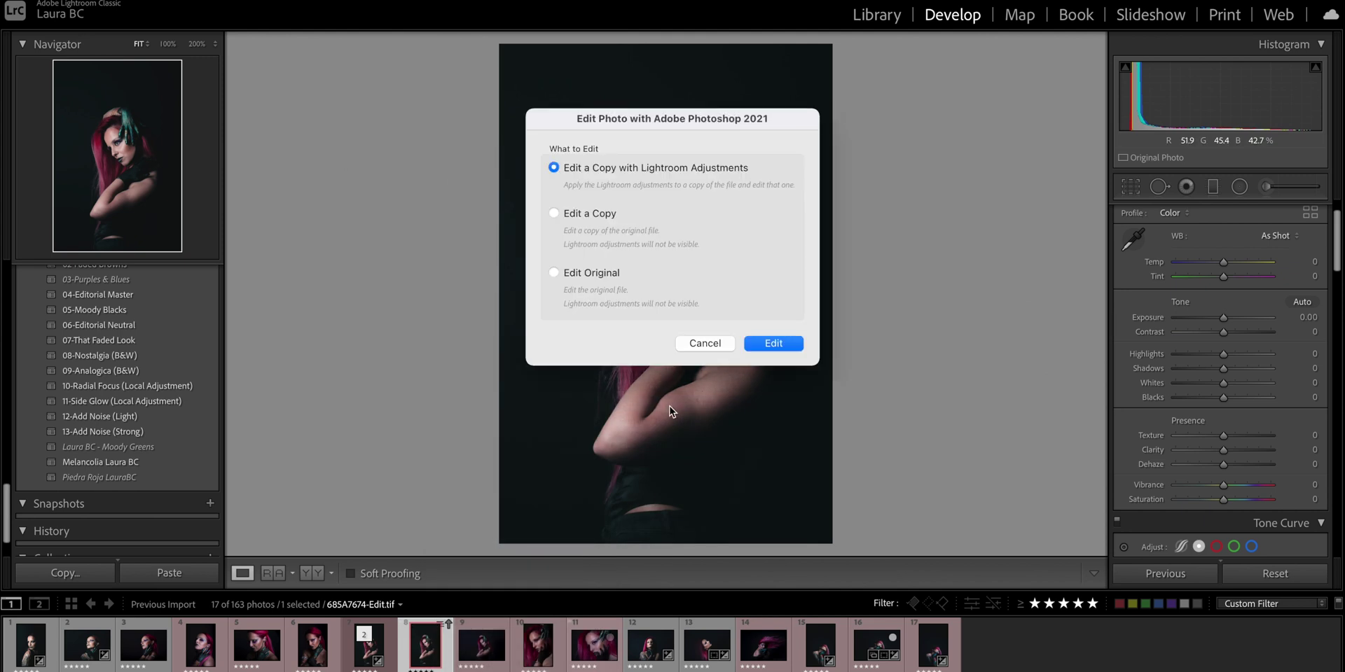
pyautogui.click(779, 344)
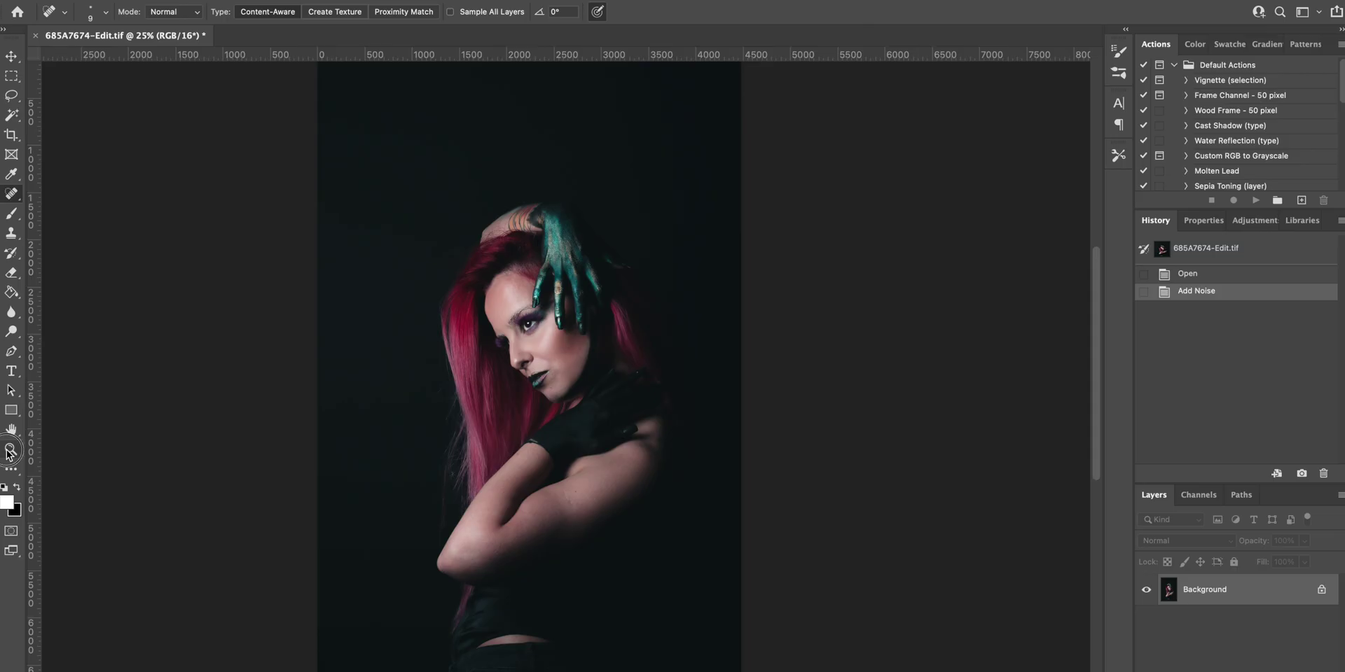
# Remove the blemishes below the mouth, on the jaw and on the chin with a 19 px Spot Healing Brush.
pyautogui.press('z')
pyautogui.click(511, 310)
pyautogui.moveTo(512, 311); pyautogui.dragTo(562, 375)
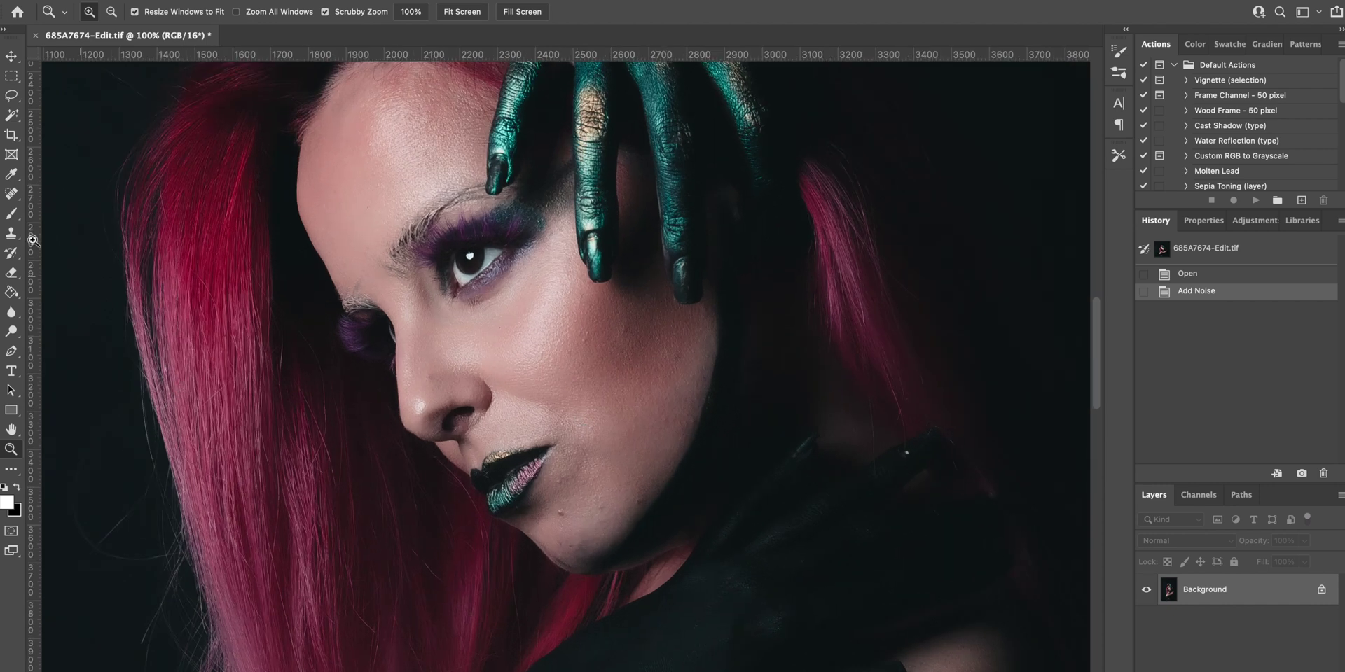
pyautogui.click(573, 556)
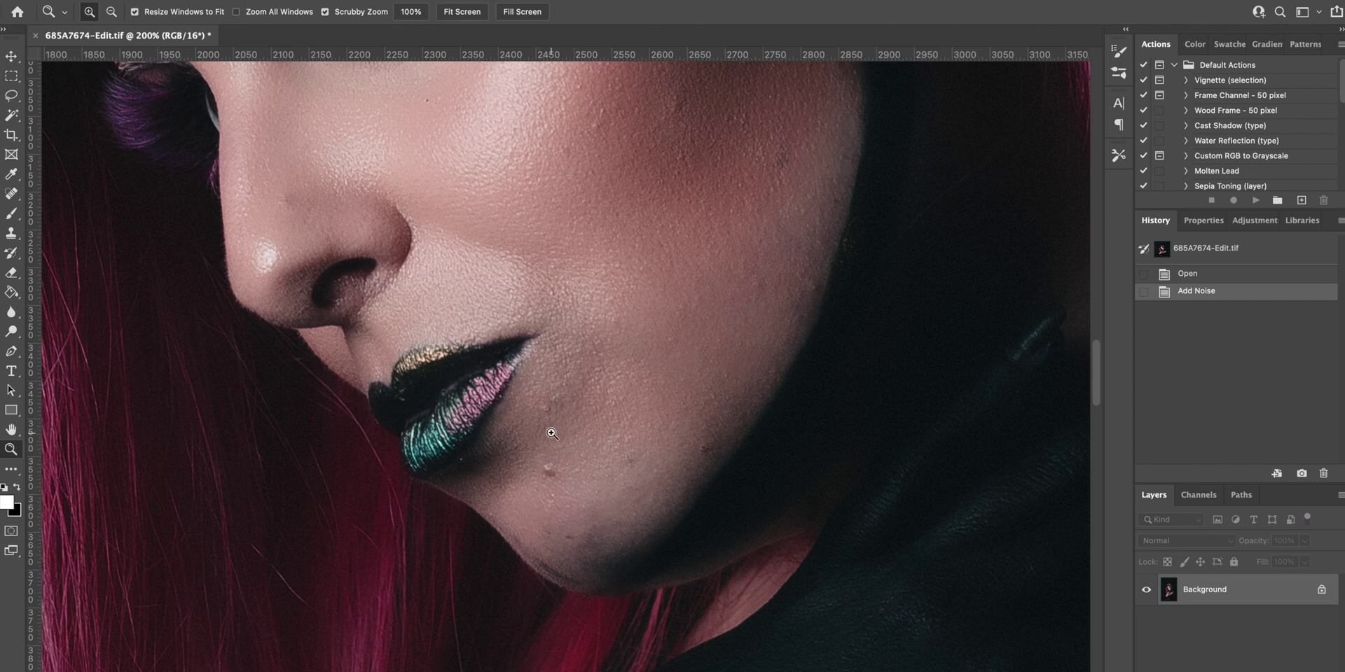
pyautogui.click(11, 193)
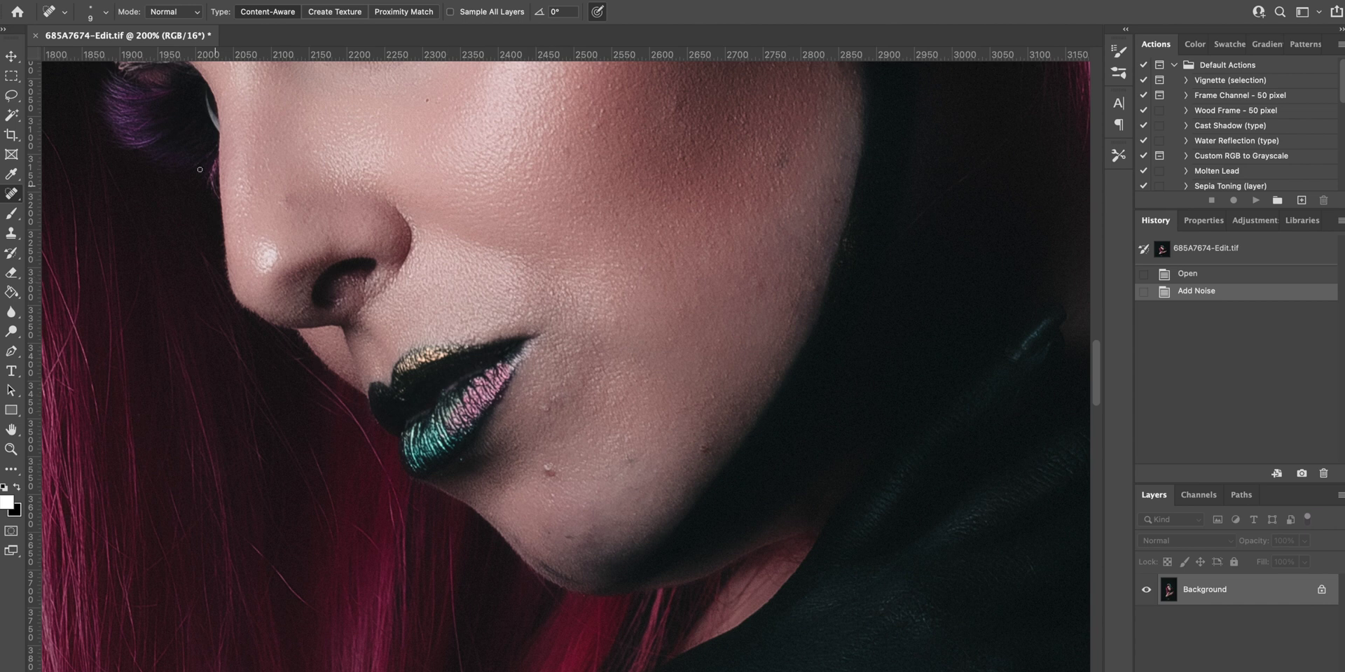
pyautogui.click(98, 12)
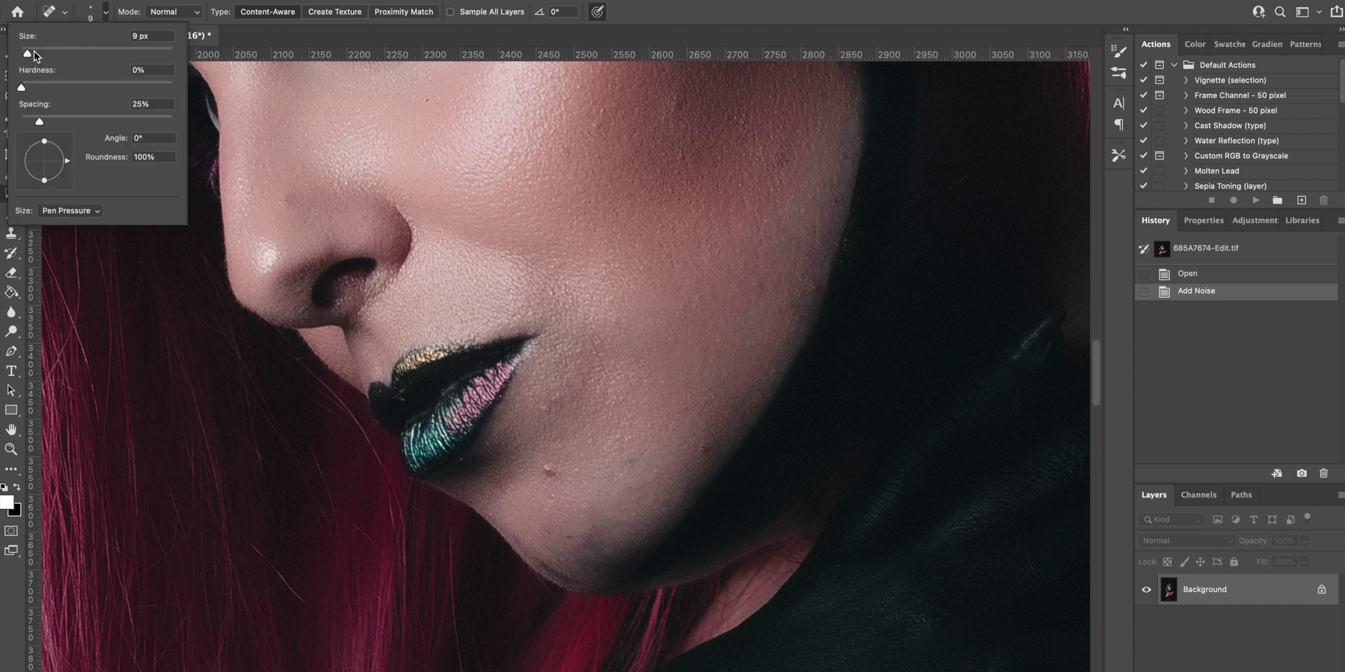
pyautogui.press('Return')
pyautogui.moveTo(549, 468); pyautogui.dragTo(559, 461)
pyautogui.moveTo(545, 394); pyautogui.dragTo(558, 413)
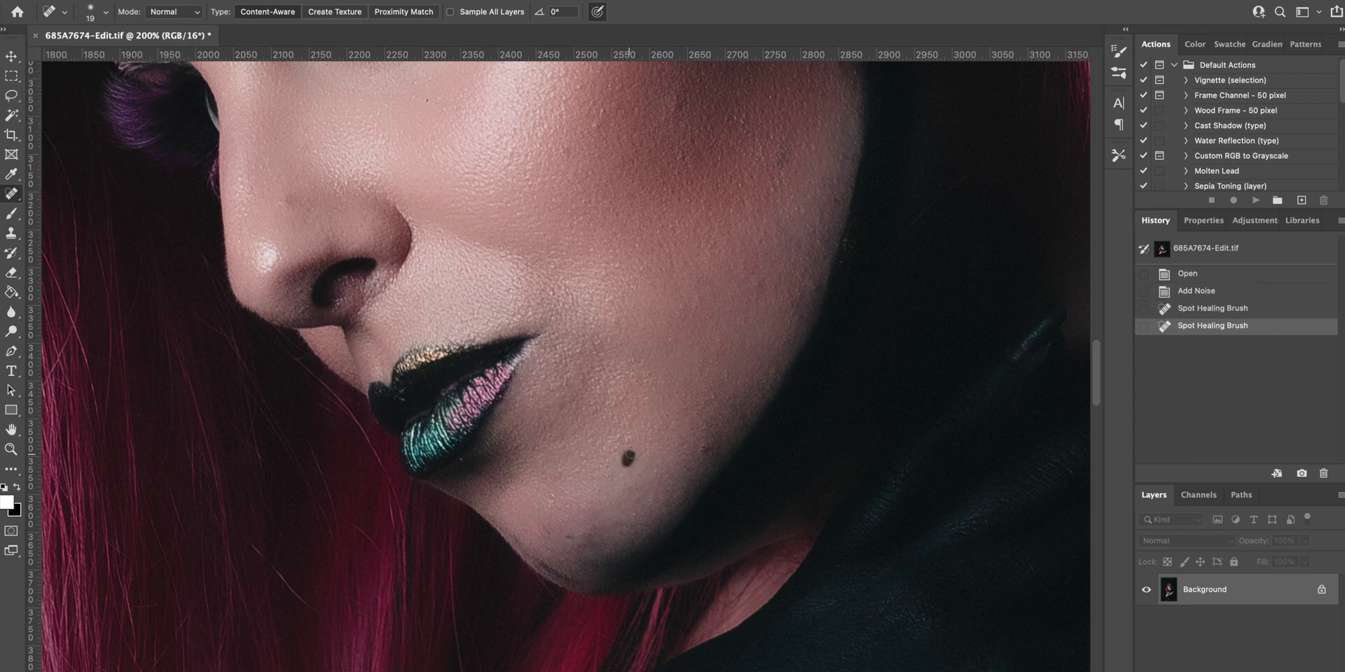
pyautogui.click(628, 458)
pyautogui.click(705, 449)
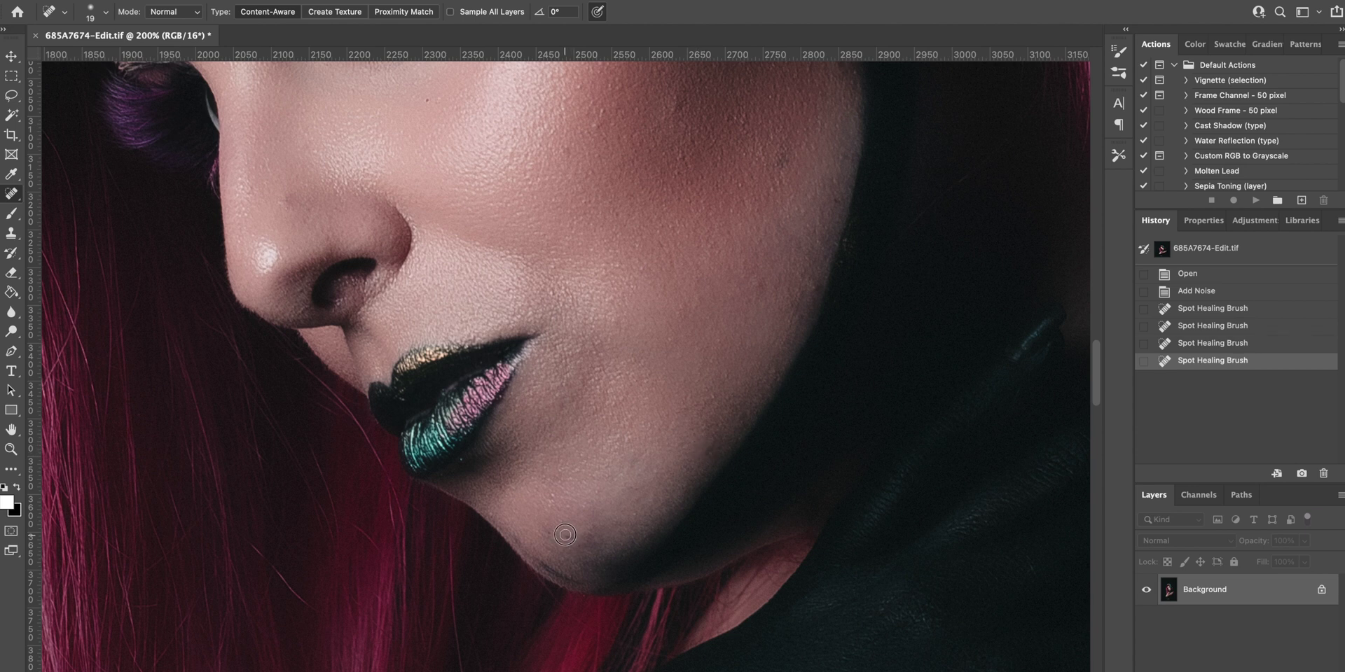
pyautogui.click(565, 535)
pyautogui.click(549, 534)
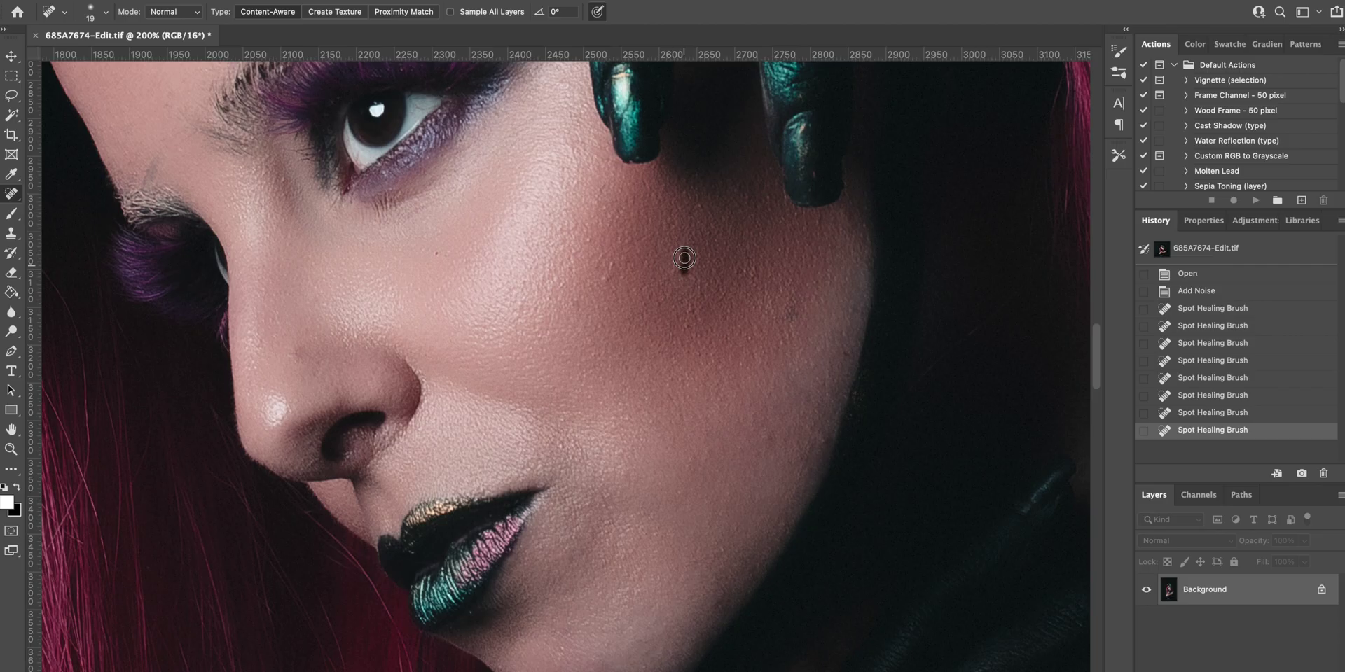
# Heal the spots across the cheek and the small mark on the side of the nose.
pyautogui.click(686, 257)
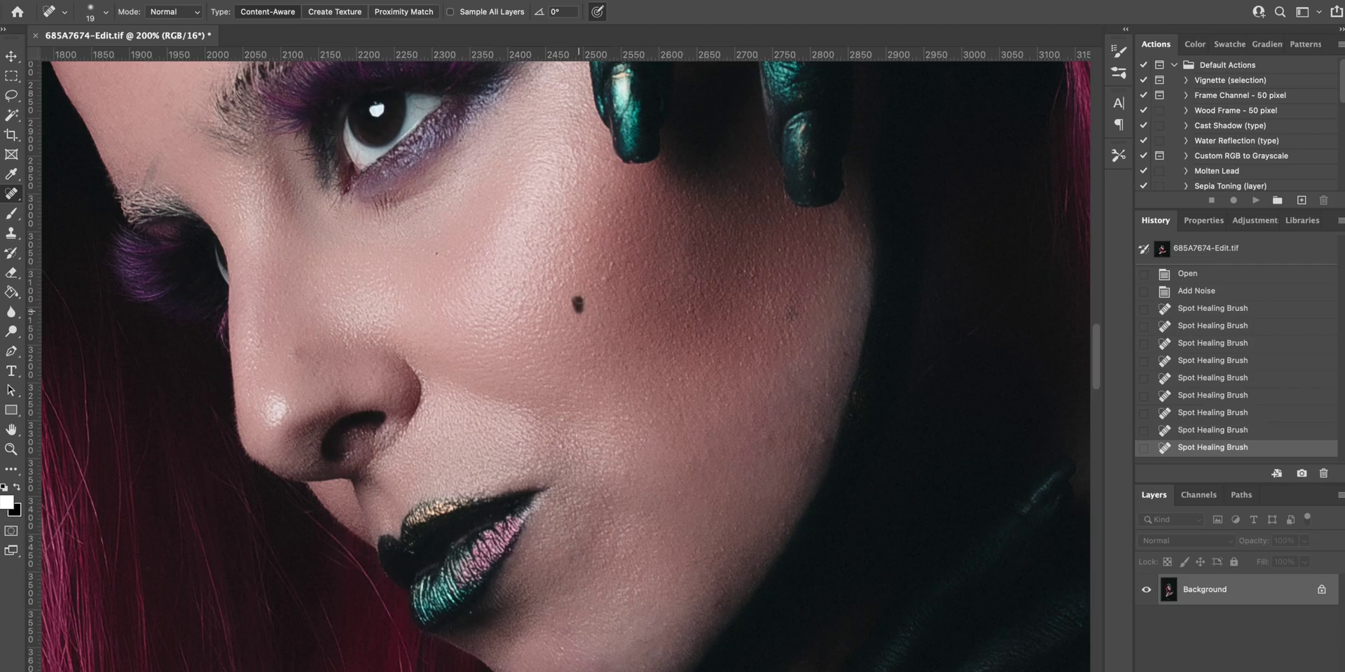
pyautogui.click(616, 267)
pyautogui.click(610, 265)
pyautogui.click(643, 236)
pyautogui.click(789, 309)
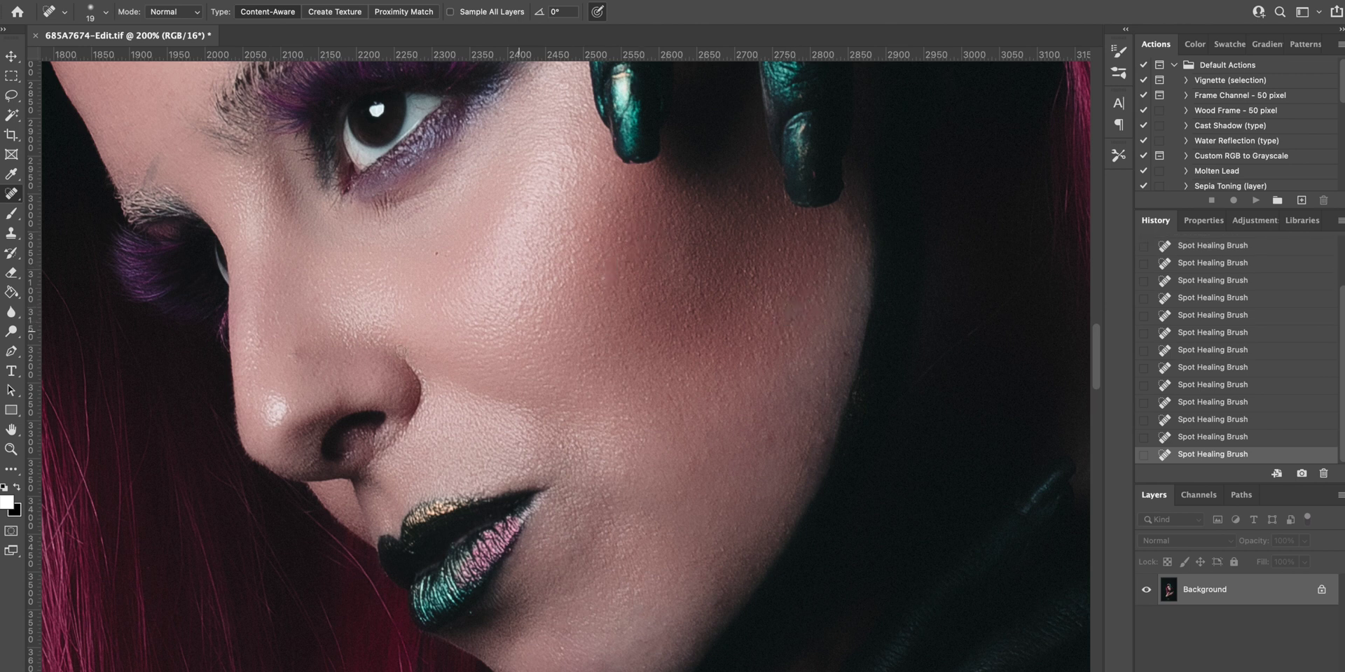
pyautogui.moveTo(292, 349); pyautogui.dragTo(298, 352)
# Heal the spot on the lower chin and smooth the chin's edge with the Patch Tool, clearing the selection.
pyautogui.moveTo(445, 293); pyautogui.dragTo(691, 385)
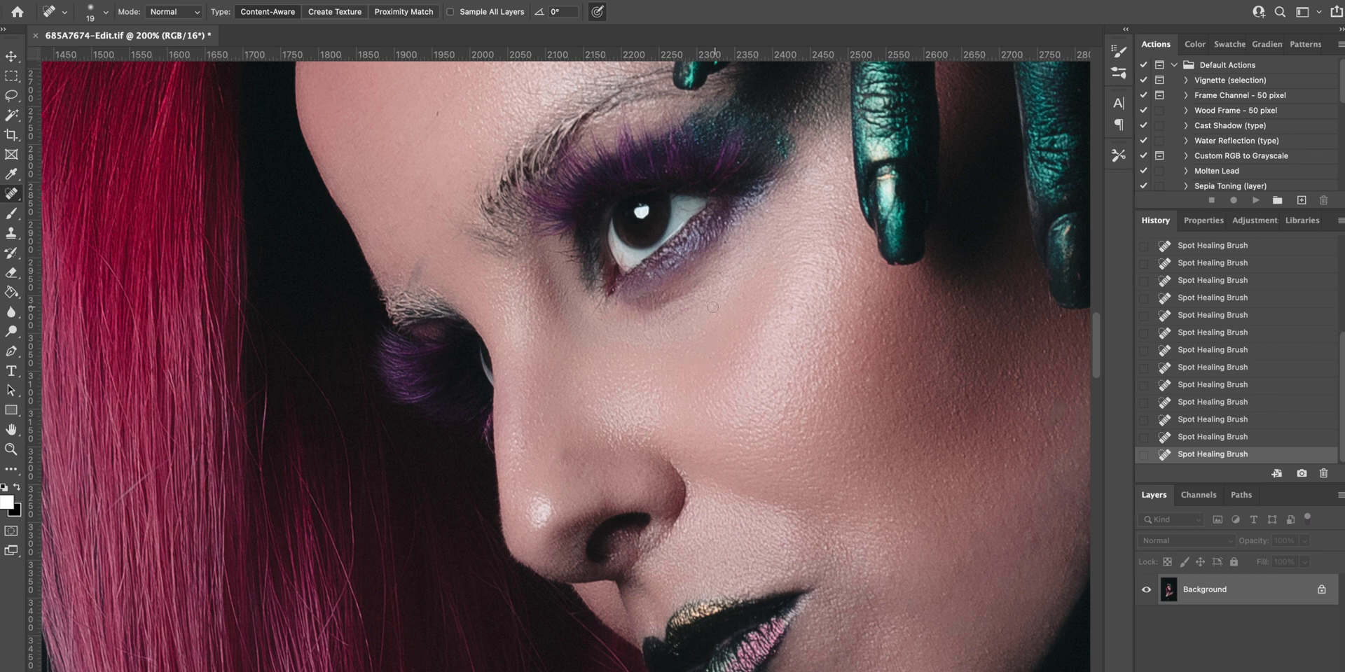
pyautogui.moveTo(717, 305); pyautogui.dragTo(696, 376)
pyautogui.moveTo(526, 136); pyautogui.dragTo(616, 291)
pyautogui.moveTo(619, 204); pyautogui.dragTo(660, 377)
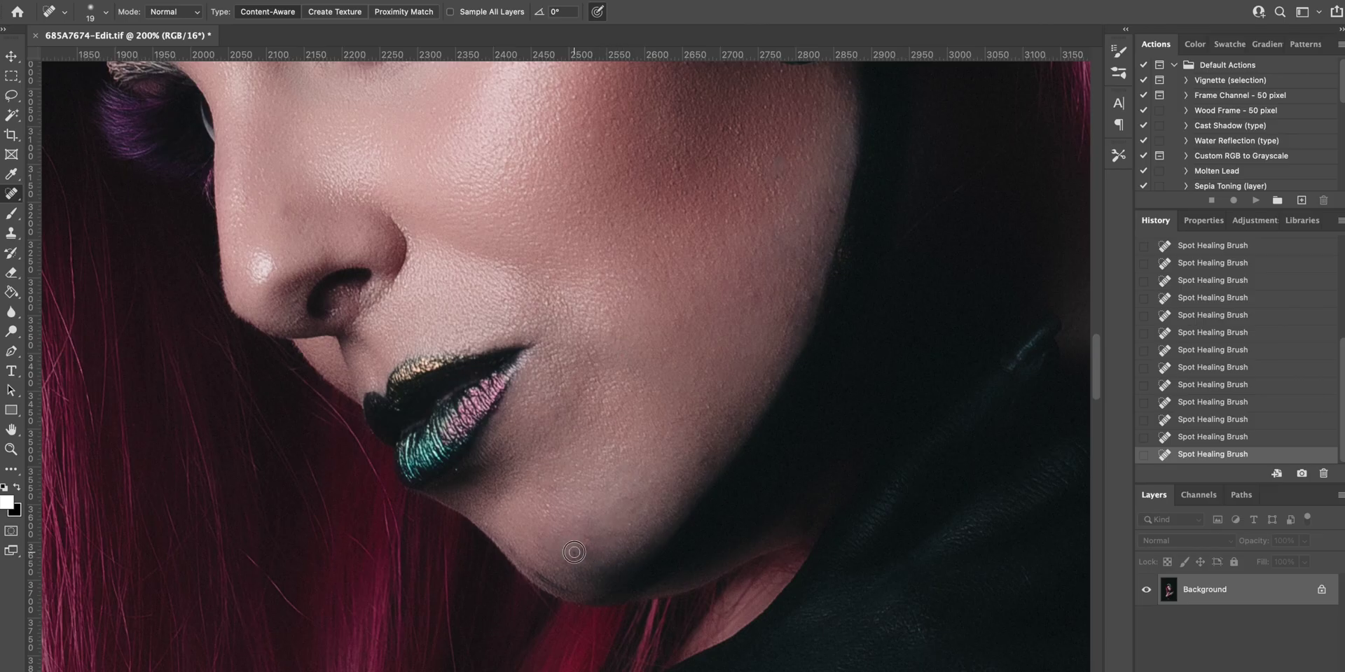
pyautogui.click(574, 552)
pyautogui.rightClick(14, 196)
pyautogui.click(77, 220)
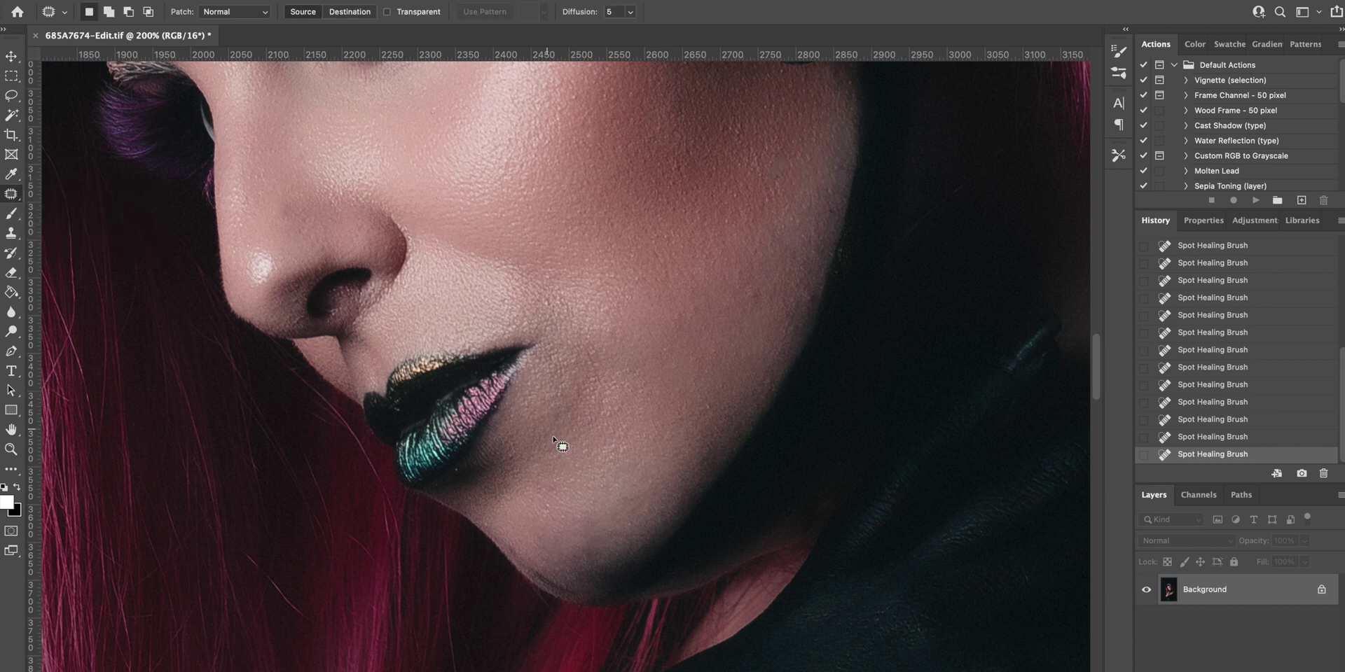
pyautogui.moveTo(547, 557)
pyautogui.mouseDown()
pyautogui.moveTo(505, 540)
pyautogui.moveTo(532, 582)
pyautogui.moveTo(579, 591)
pyautogui.moveTo(525, 550)
pyautogui.moveTo(570, 563)
pyautogui.mouseUp()
pyautogui.hotkey('ctrl', 'd')
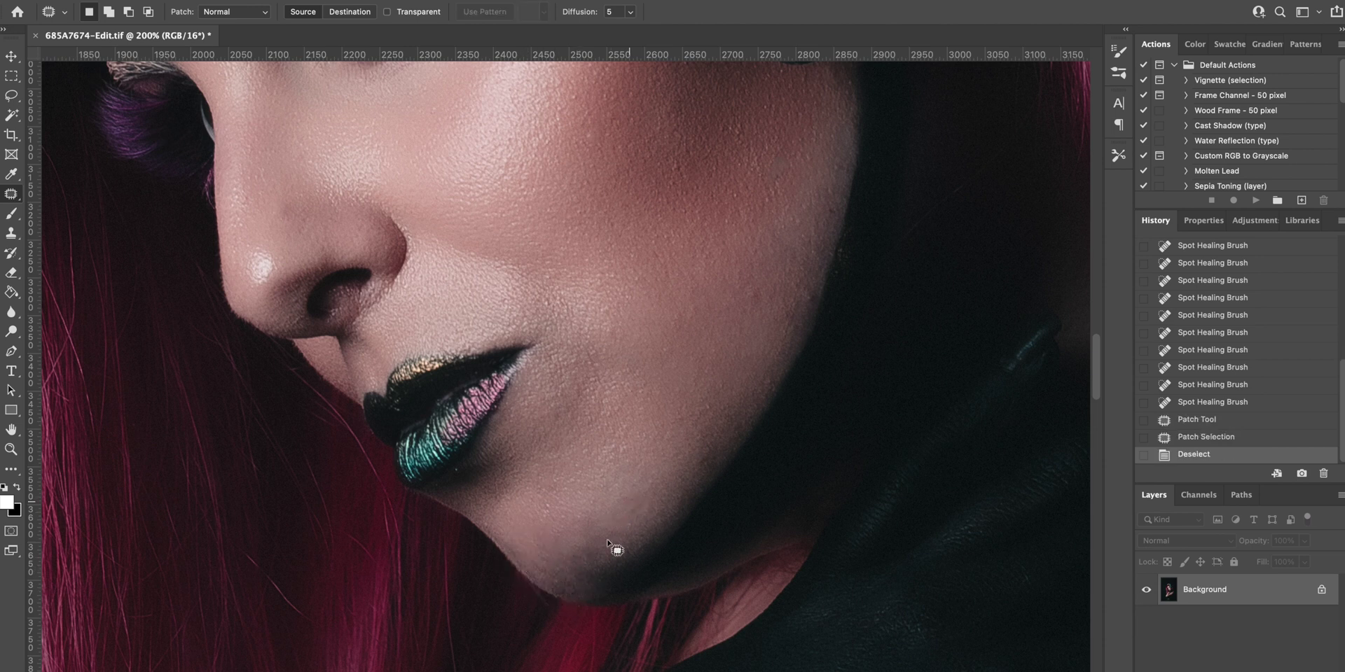
# Heal the forehead dot, the spot under the eye and the mark above the far eyebrow with the Spot Healing Brush.
pyautogui.scroll(10, 580, 356)
pyautogui.hscroll(-7, 580, 357)
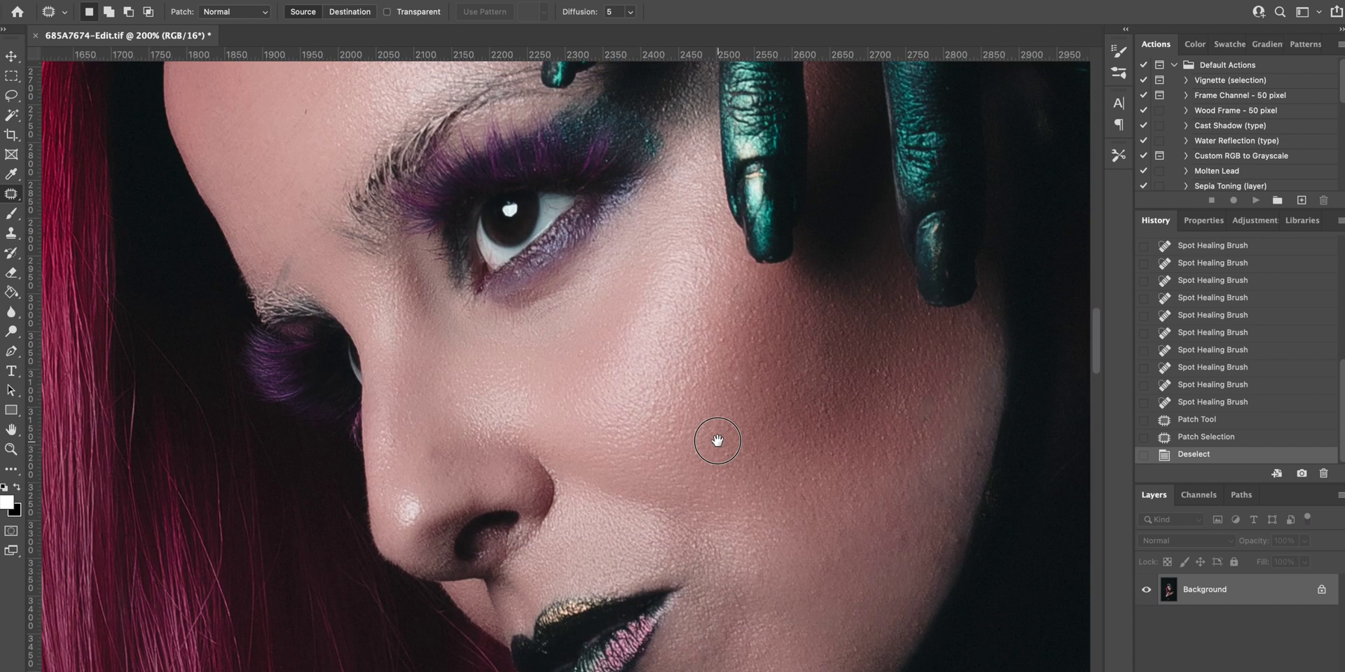
pyautogui.scroll(5, 587, 314)
pyautogui.hscroll(-3, 587, 314)
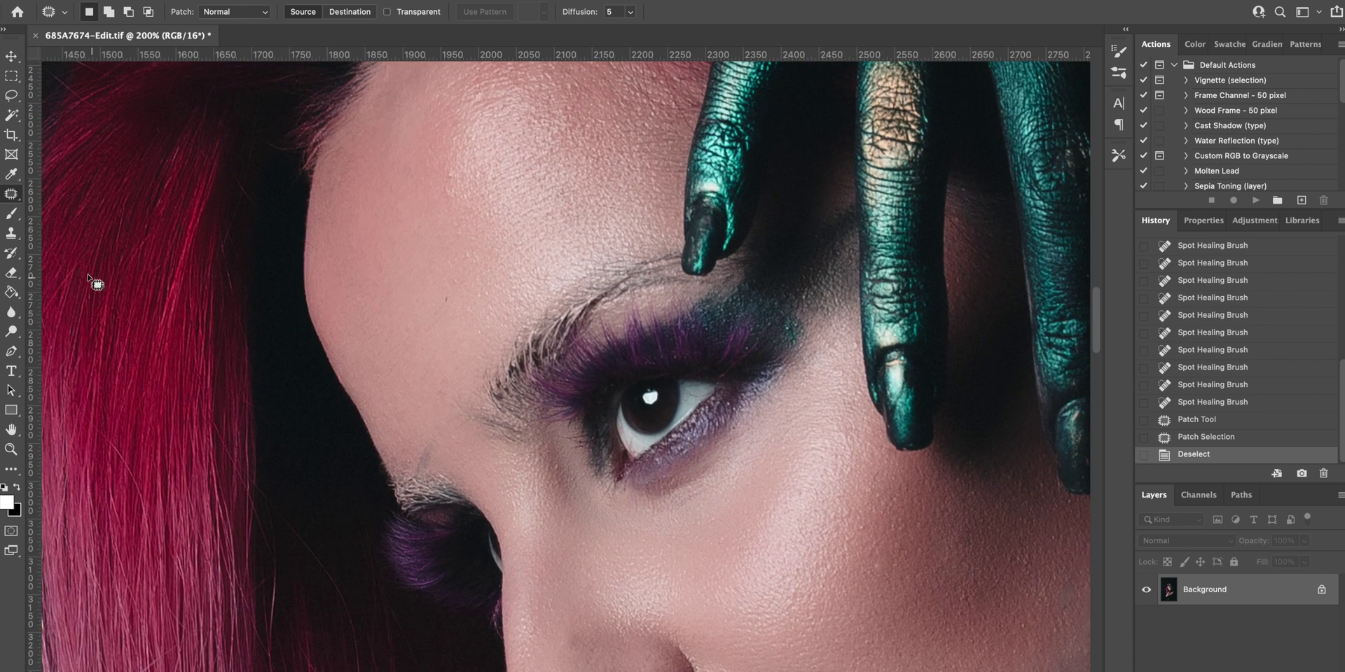
pyautogui.rightClick(10, 198)
pyautogui.click(70, 186)
pyautogui.click(446, 300)
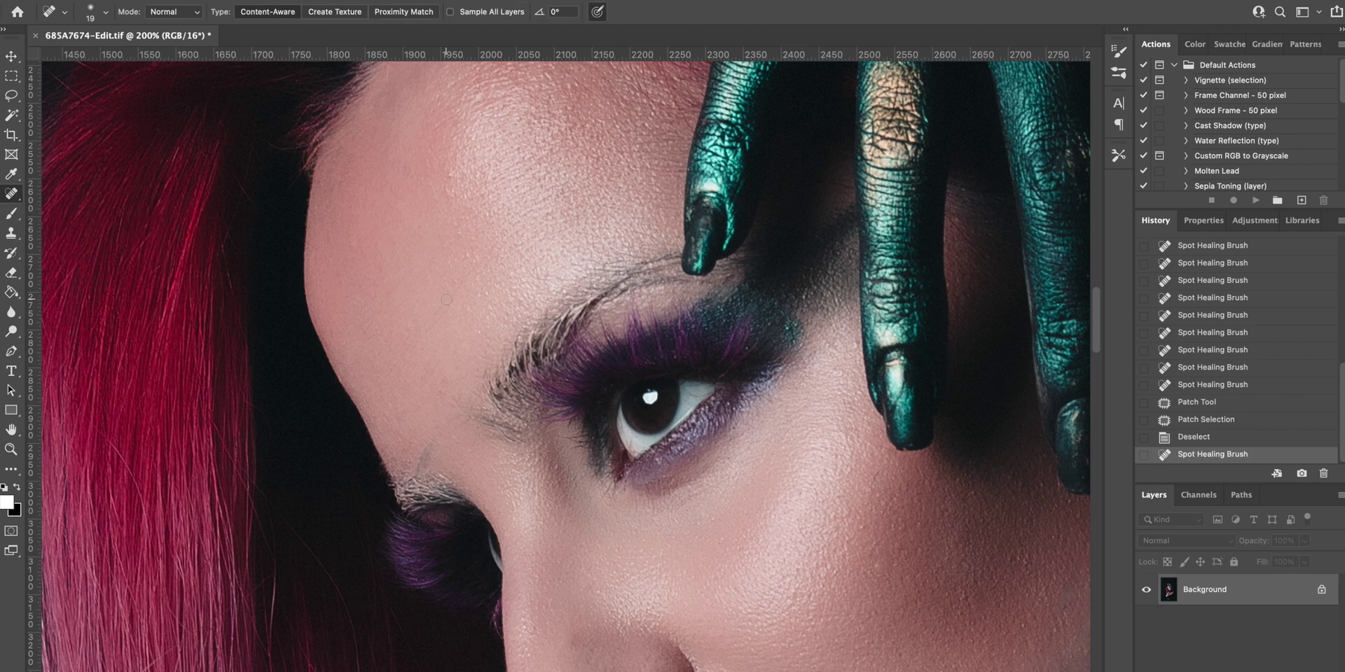
pyautogui.click(446, 300)
pyautogui.click(714, 498)
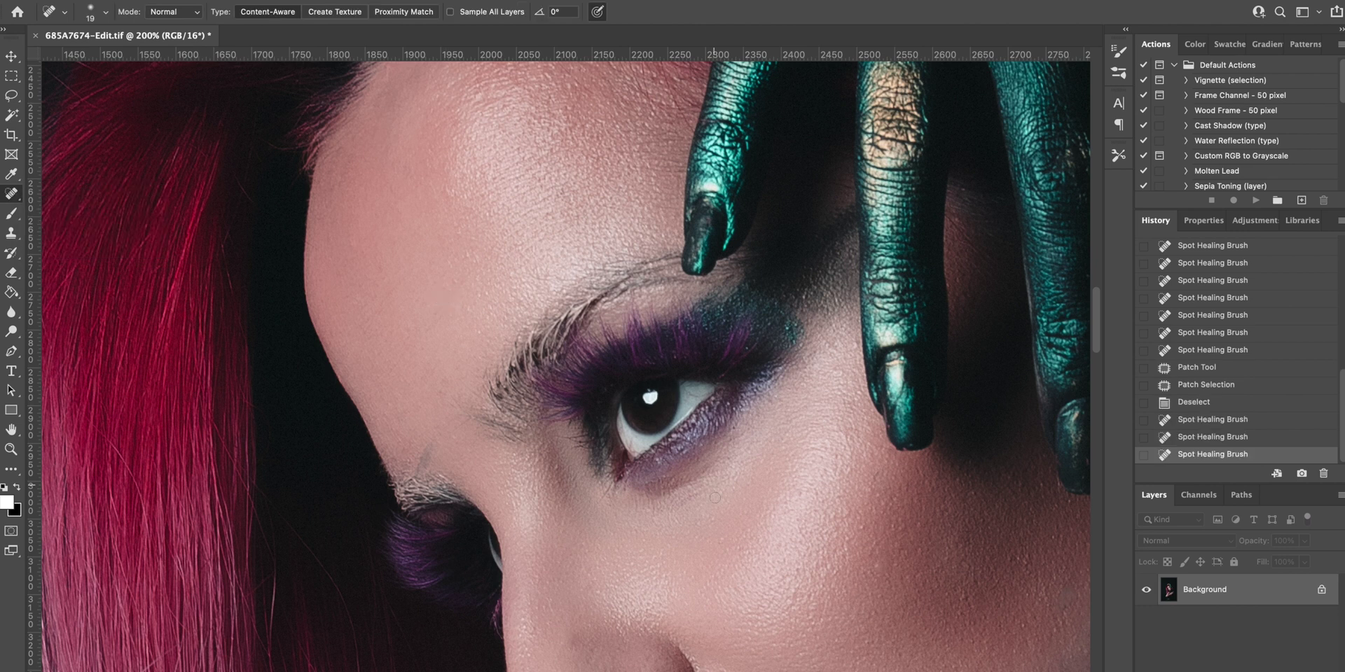
pyautogui.moveTo(426, 463); pyautogui.dragTo(422, 451)
# Remove the mark and mole on the upper arm with the Patch Tool and clear the selection.
pyautogui.press('super+0')
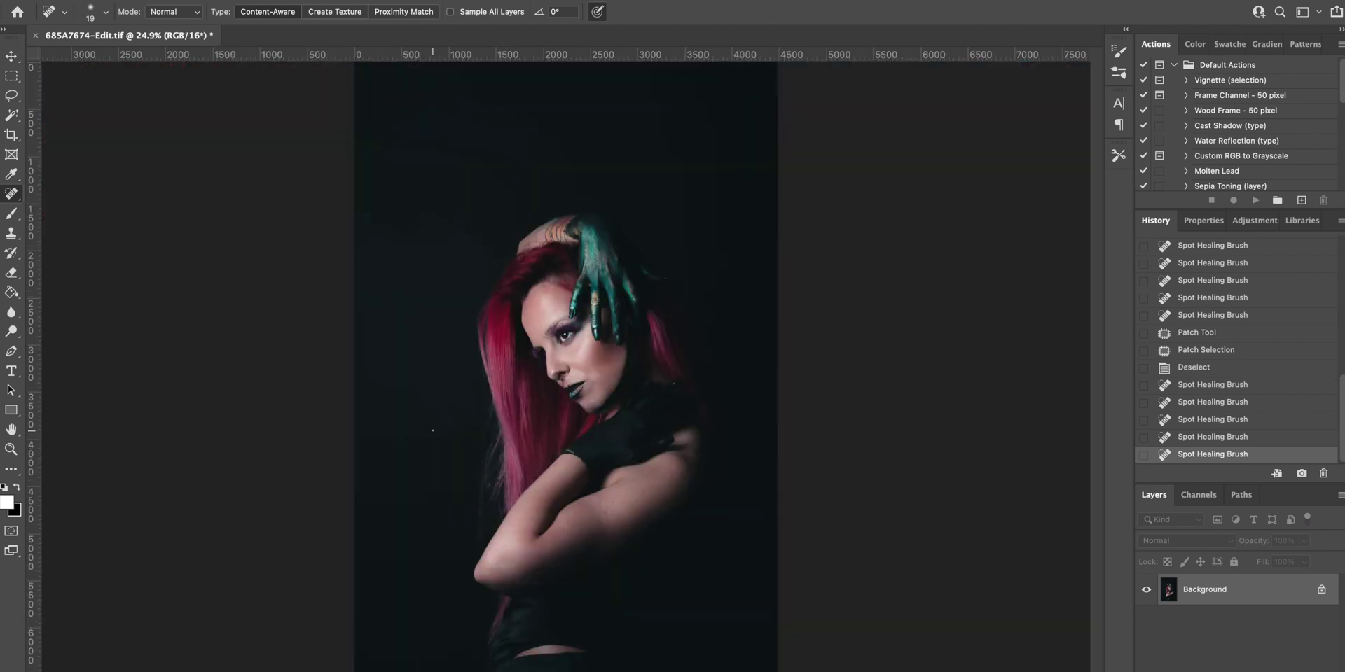
pyautogui.click(11, 449)
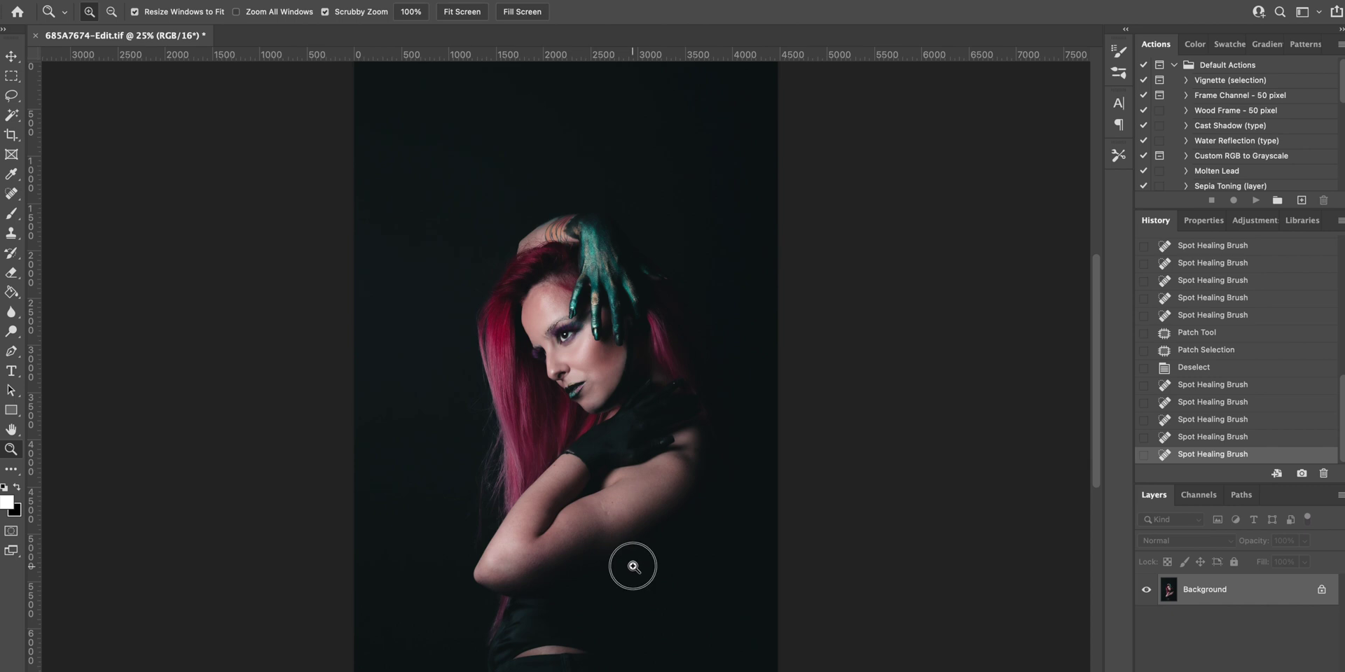
pyautogui.click(628, 557)
pyautogui.click(591, 504)
pyautogui.click(650, 554)
pyautogui.click(602, 504)
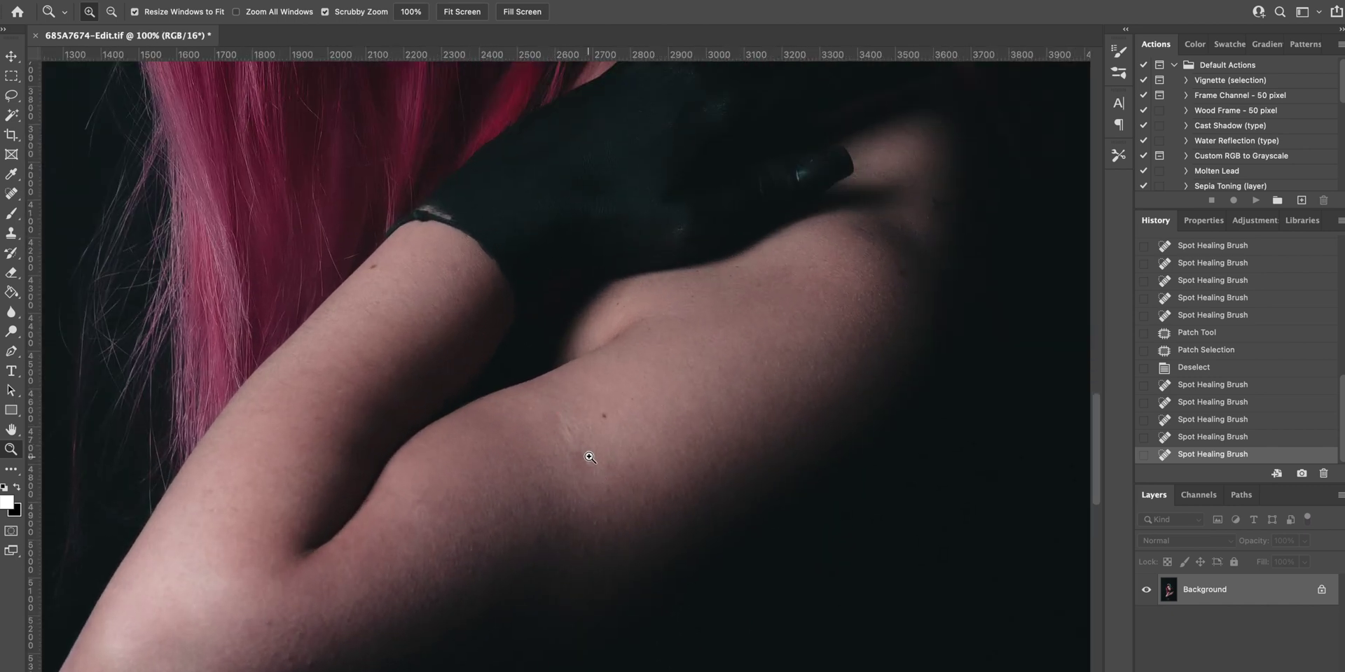
pyautogui.click(11, 233)
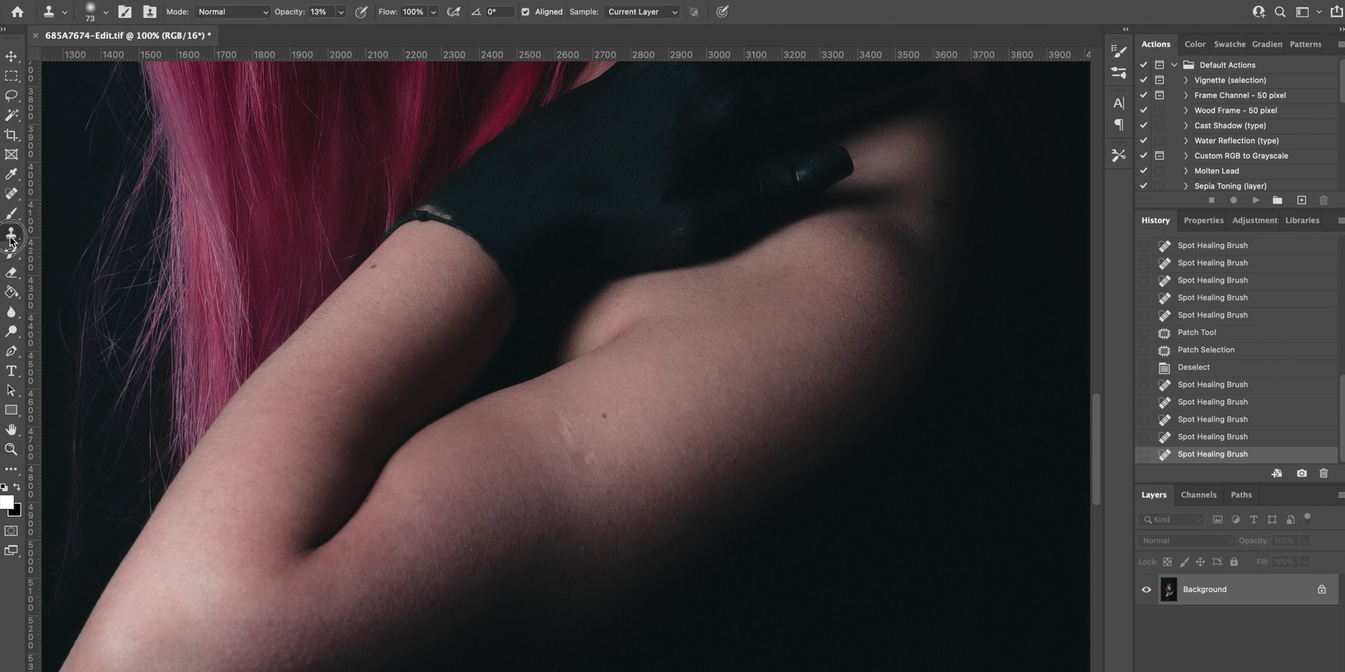
pyautogui.click(11, 194)
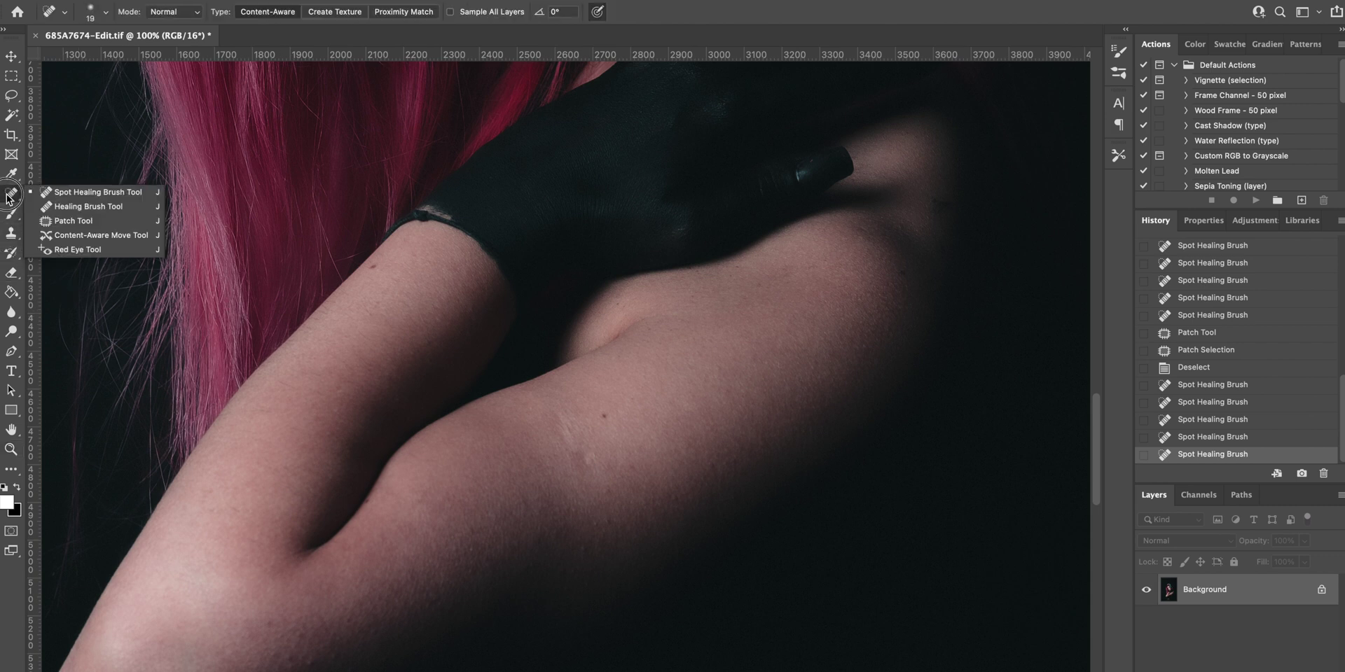
pyautogui.click(59, 225)
pyautogui.moveTo(594, 417)
pyautogui.mouseDown()
pyautogui.moveTo(564, 412)
pyautogui.moveTo(587, 470)
pyautogui.moveTo(583, 440)
pyautogui.moveTo(555, 473)
pyautogui.mouseUp()
pyautogui.hotkey('ctrl', 'd')
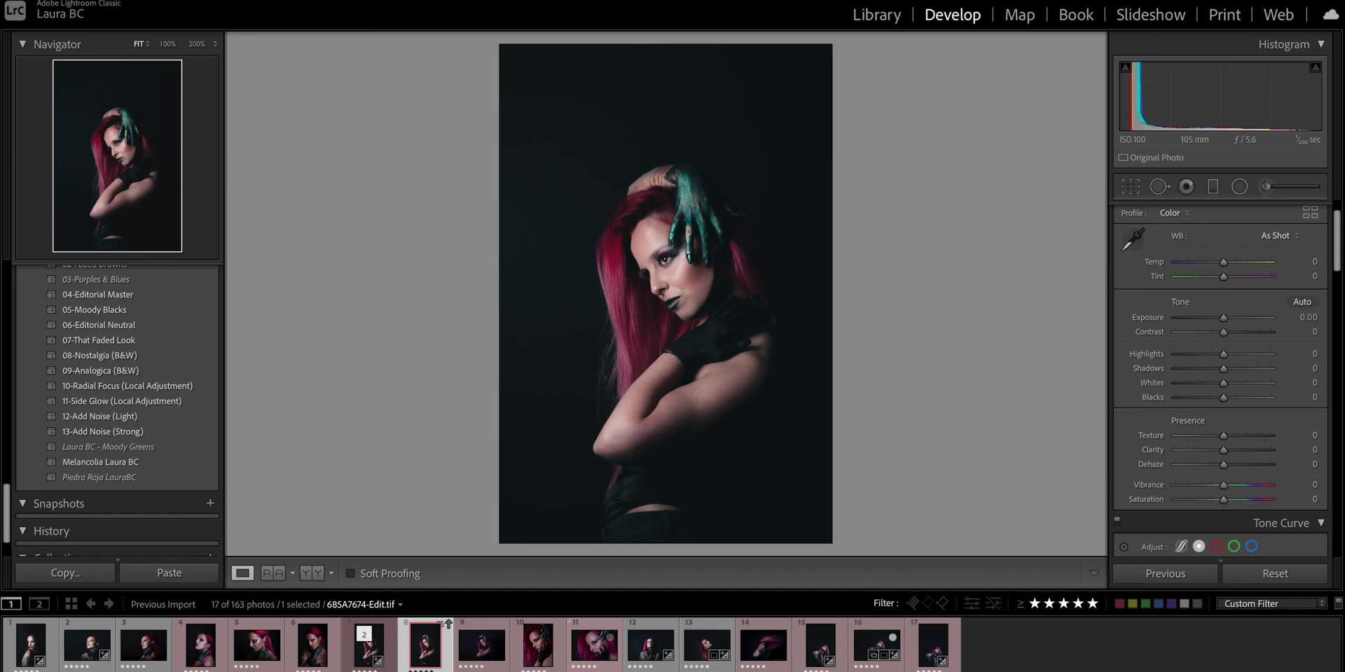
# Switch to Lightroom Classic and select the landscape portrait of the model with windblown pink hair.
pyautogui.click(818, 651)
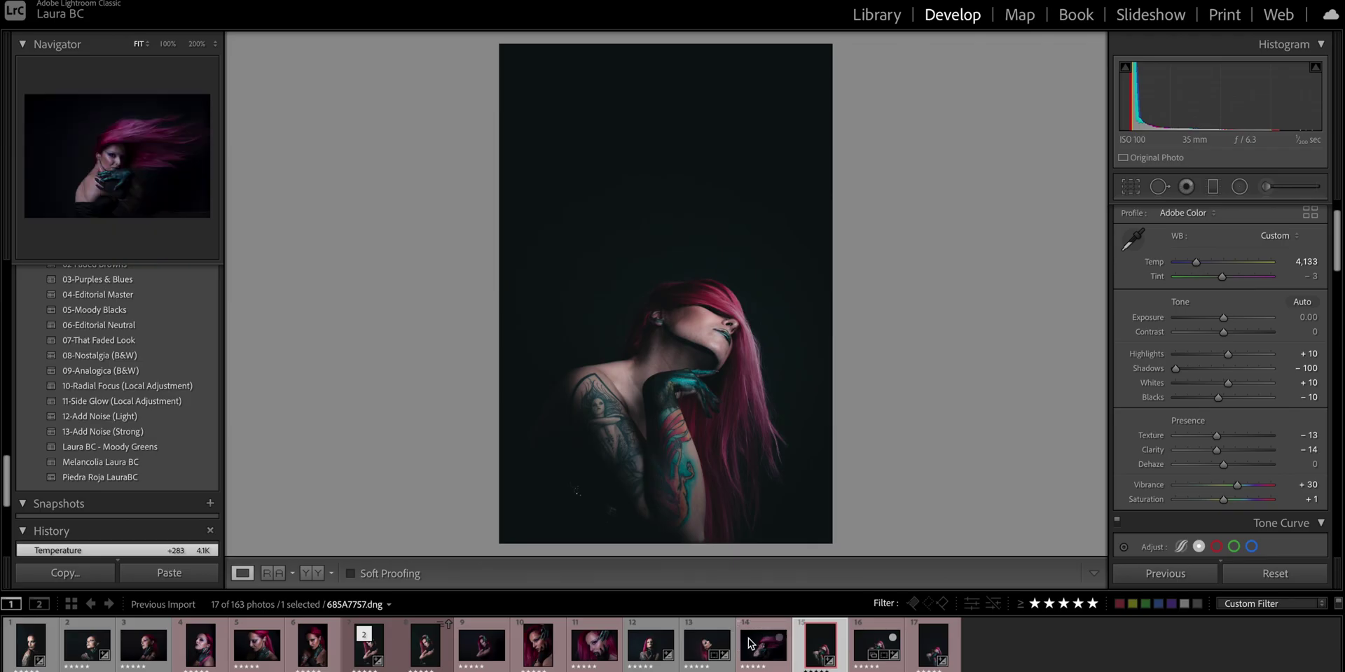
pyautogui.click(750, 643)
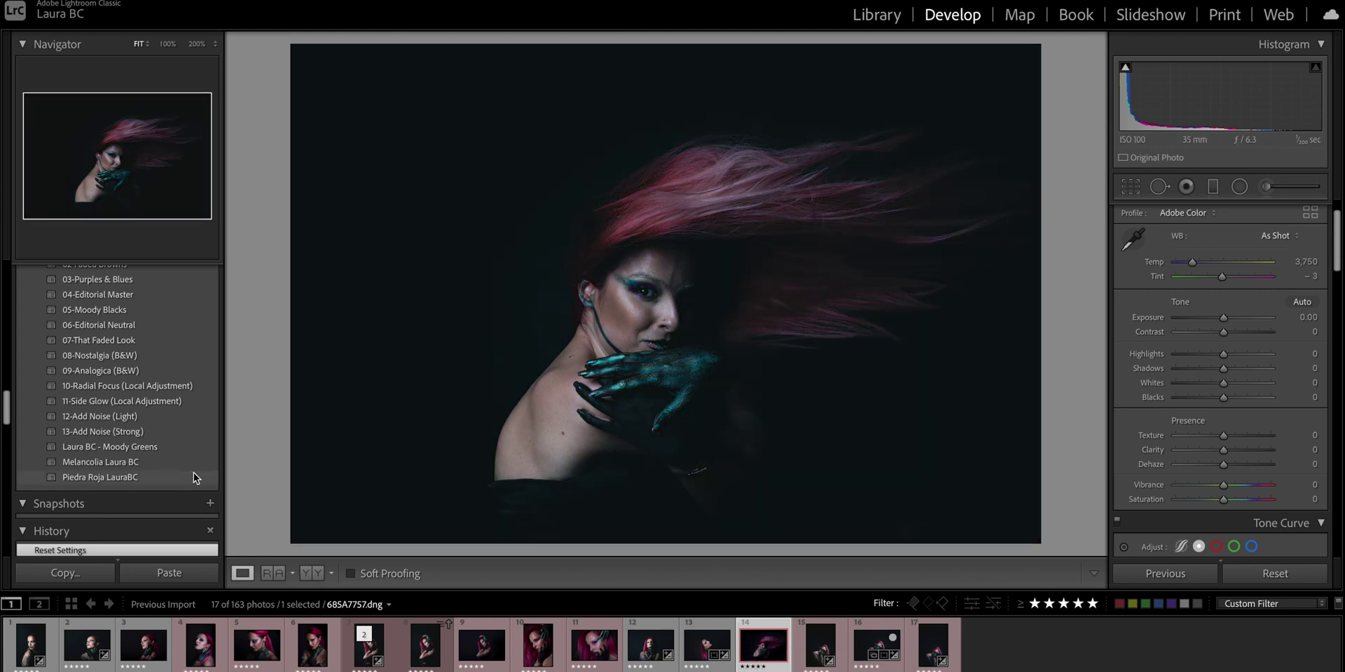
# Apply the Piedra Roja LauraBC preset to the portrait and raise its Exposure to +0.35.
pyautogui.click(193, 478)
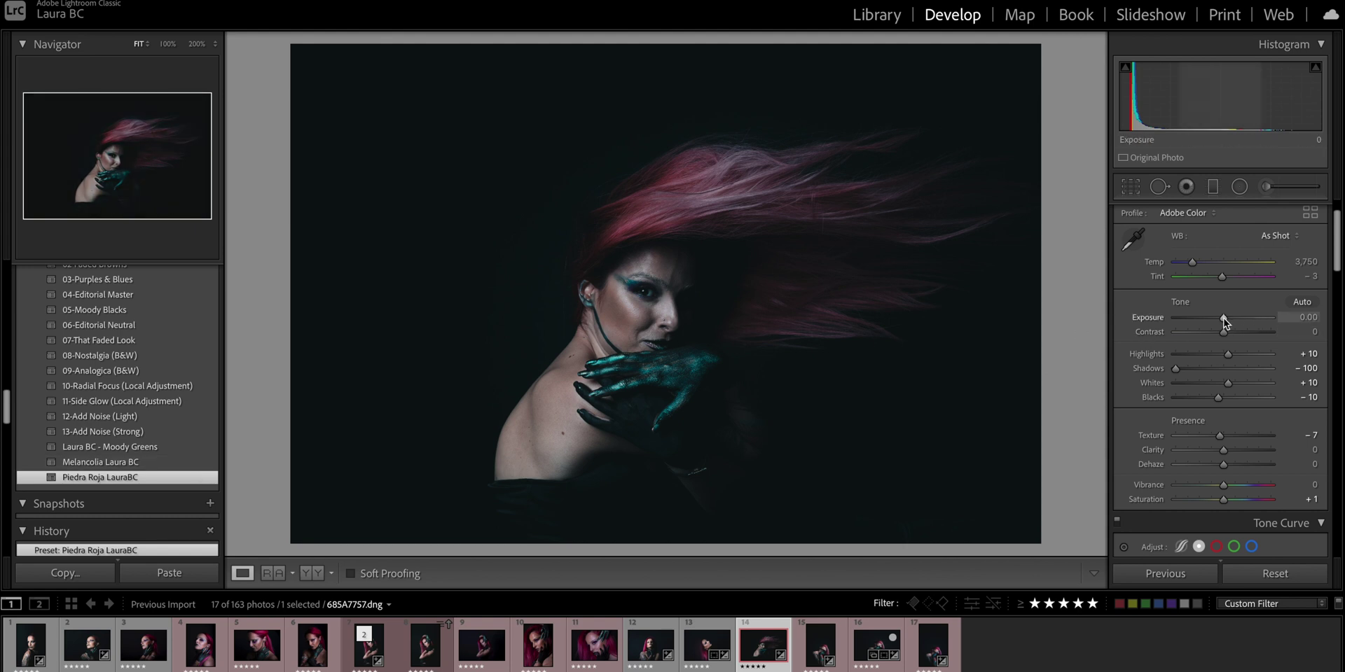
pyautogui.moveTo(1224, 319); pyautogui.dragTo(1226, 317)
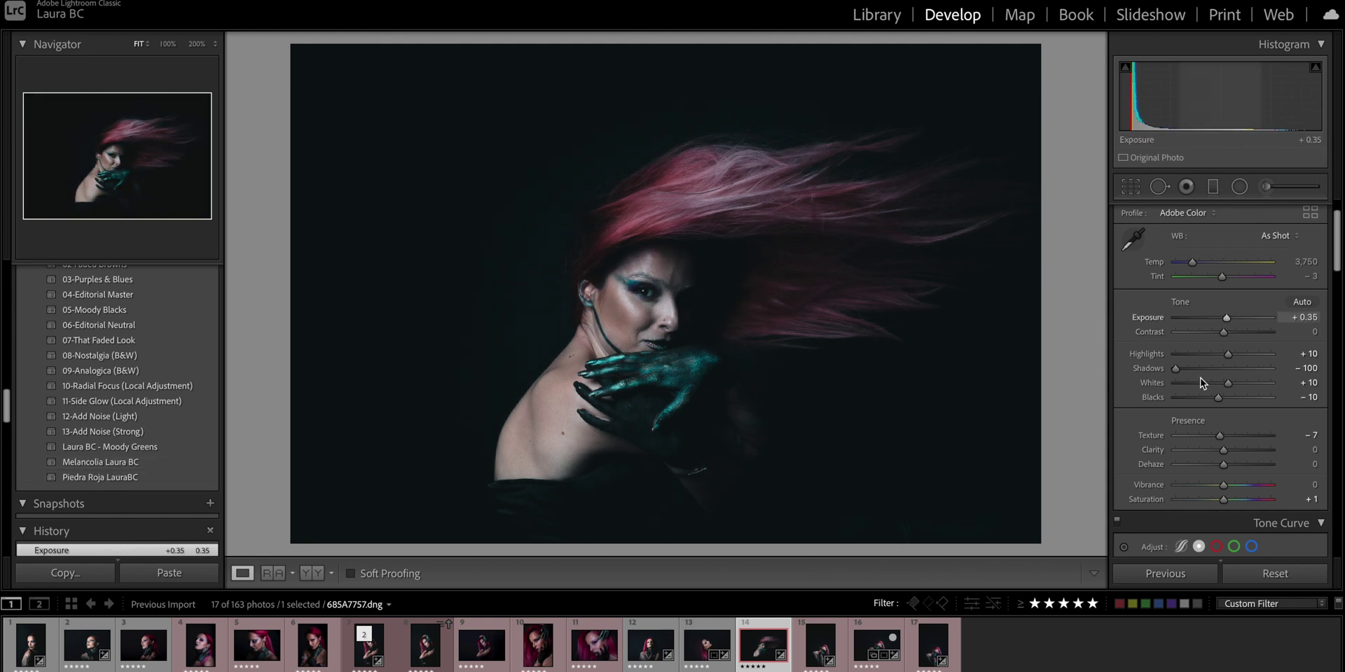
# Set the calibration's Red Primary Hue to 0 and warm the white balance Temp to 3,997.
pyautogui.scroll(-15, 1195, 392)
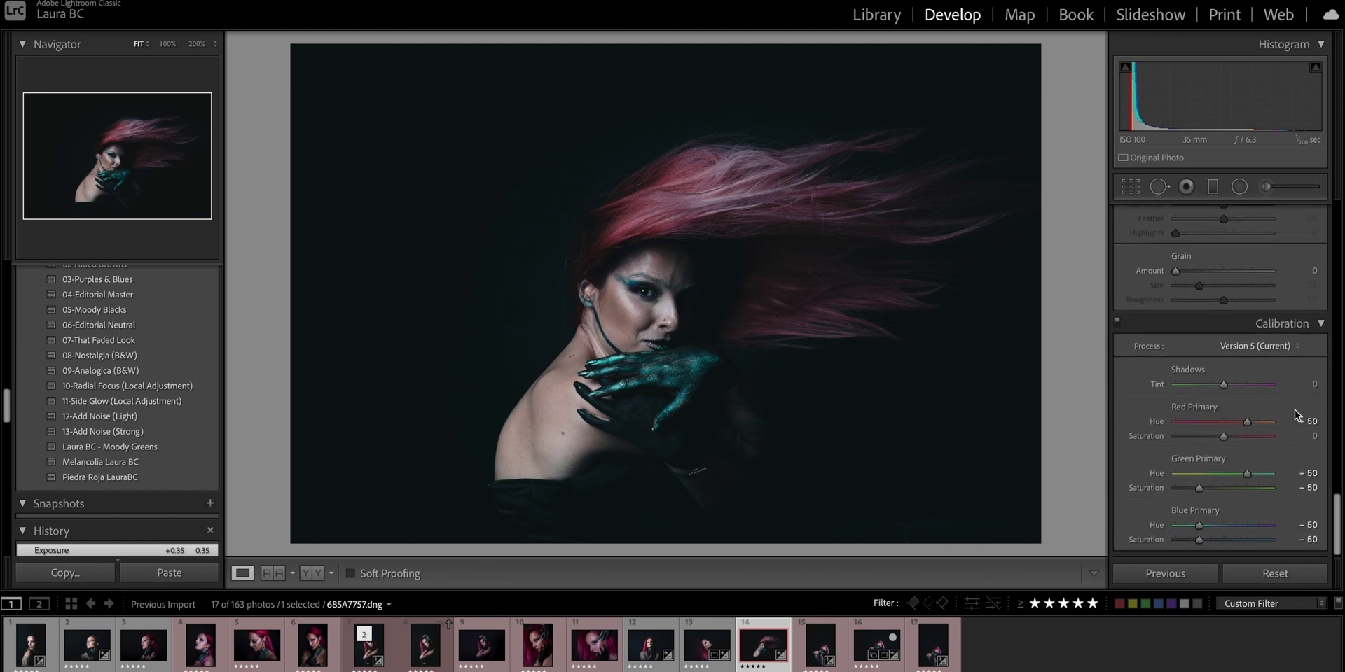
pyautogui.click(1312, 421)
pyautogui.press('Return')
pyautogui.scroll(15, 1252, 393)
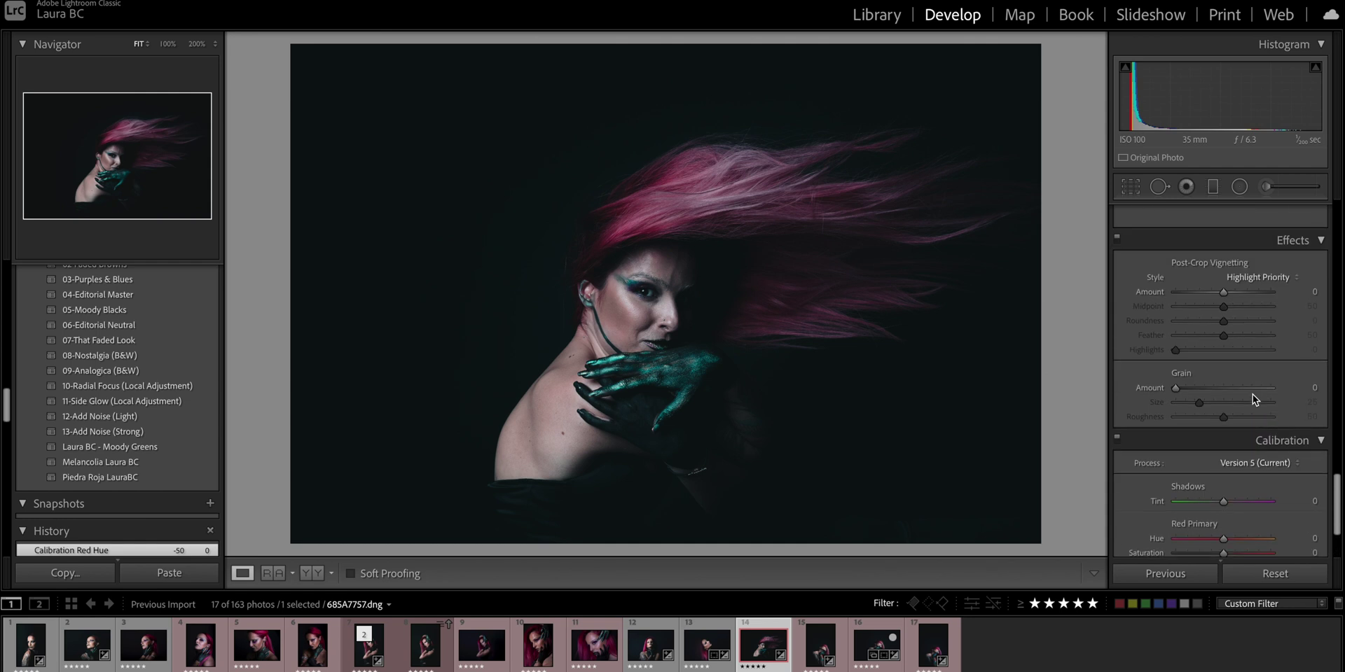
pyautogui.scroll(4, 1209, 296)
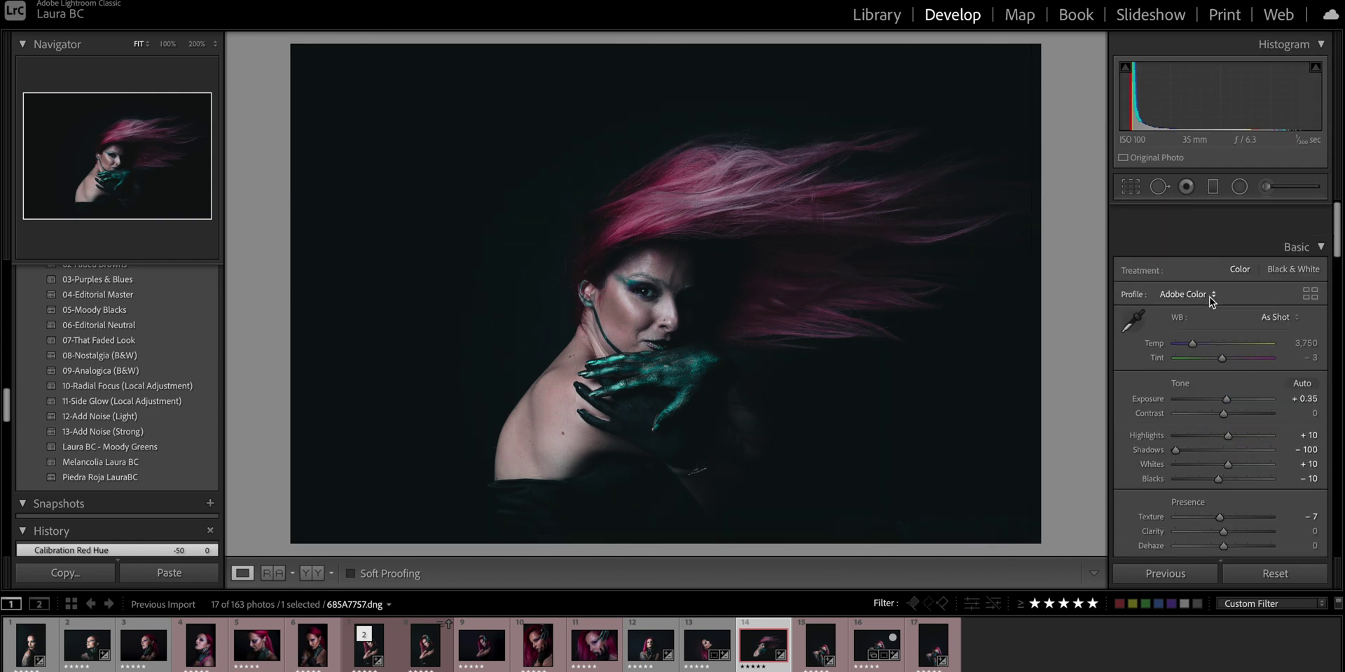
pyautogui.click(1193, 309)
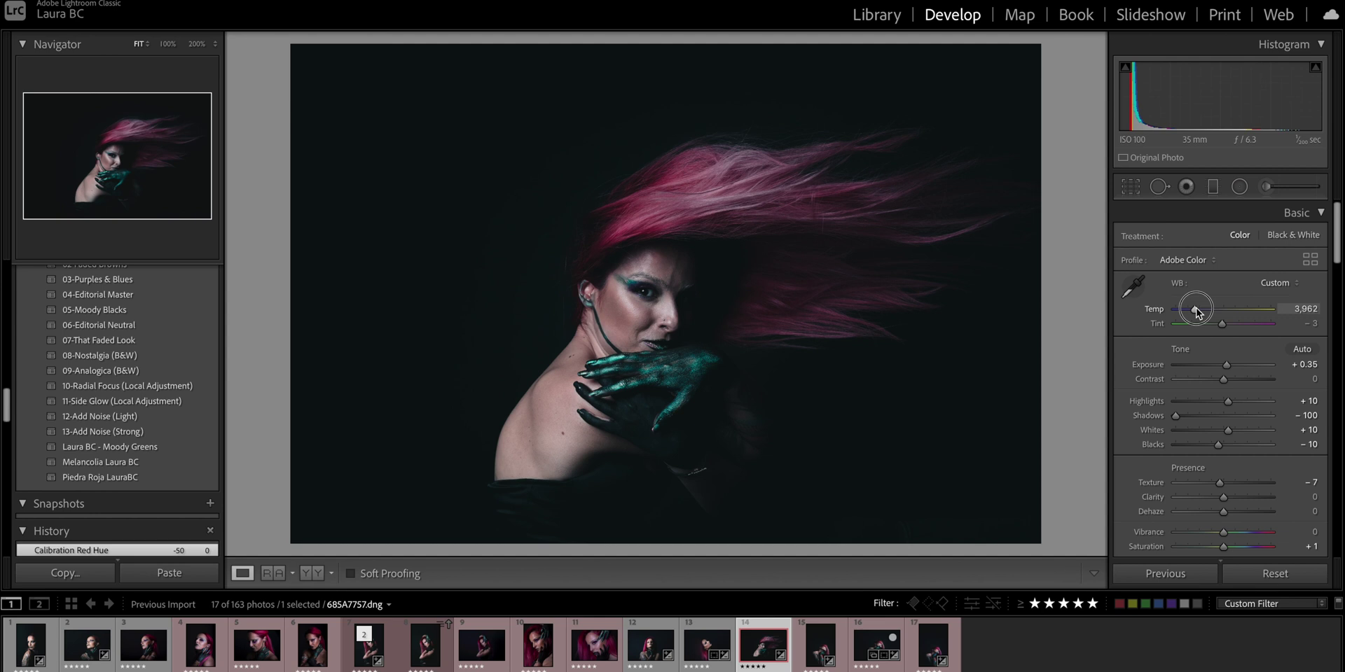
# Add a radial filter with Highlights 37 around the model's face and centre it over her features.
pyautogui.click(1239, 188)
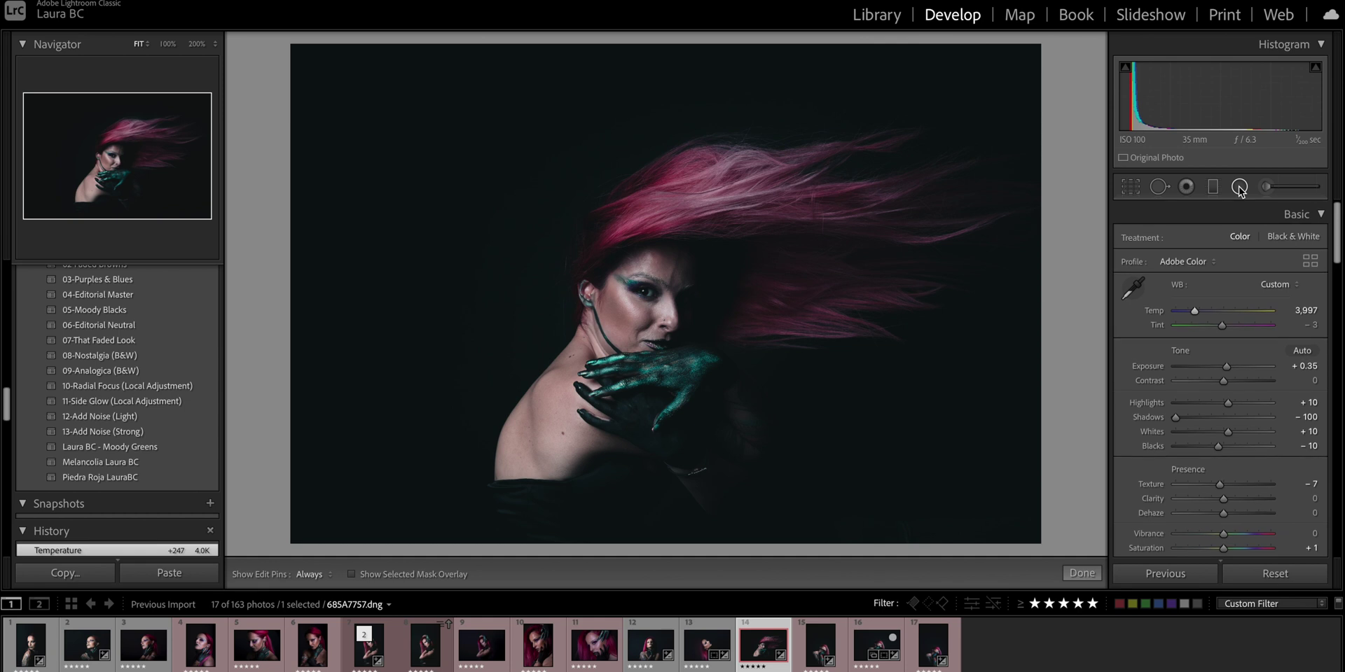
pyautogui.moveTo(653, 290); pyautogui.dragTo(717, 365)
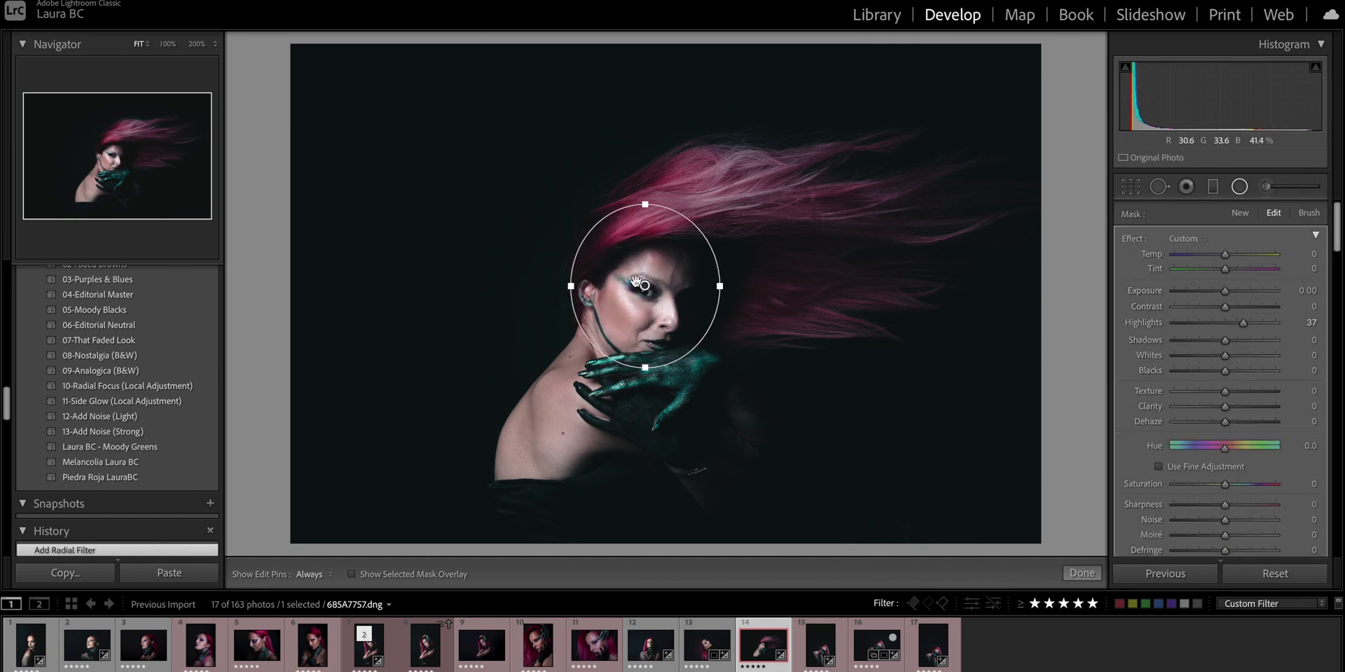
pyautogui.moveTo(646, 287)
pyautogui.mouseDown()
pyautogui.moveTo(661, 308)
pyautogui.moveTo(724, 301)
pyautogui.moveTo(650, 304)
pyautogui.mouseUp()
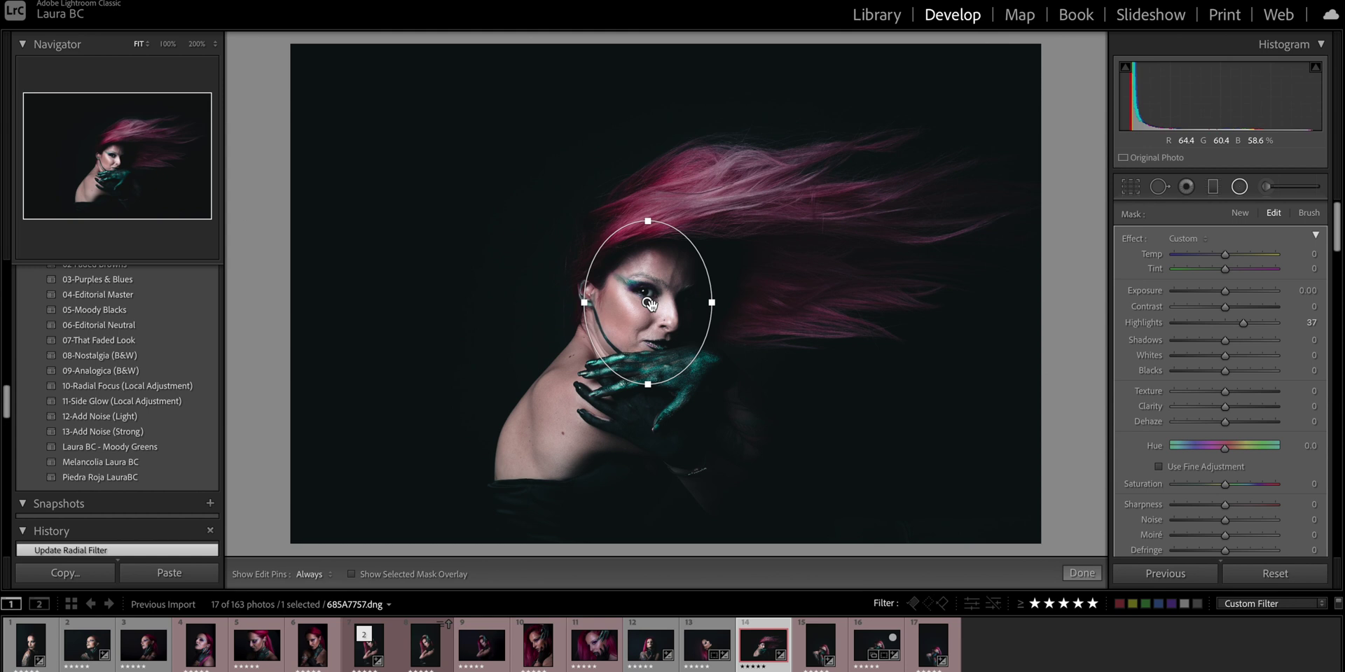
# Paint the upper strands of pink hair with the Adjustment Brush and set Clarity to 27 and Highlights to 20.
pyautogui.click(1267, 188)
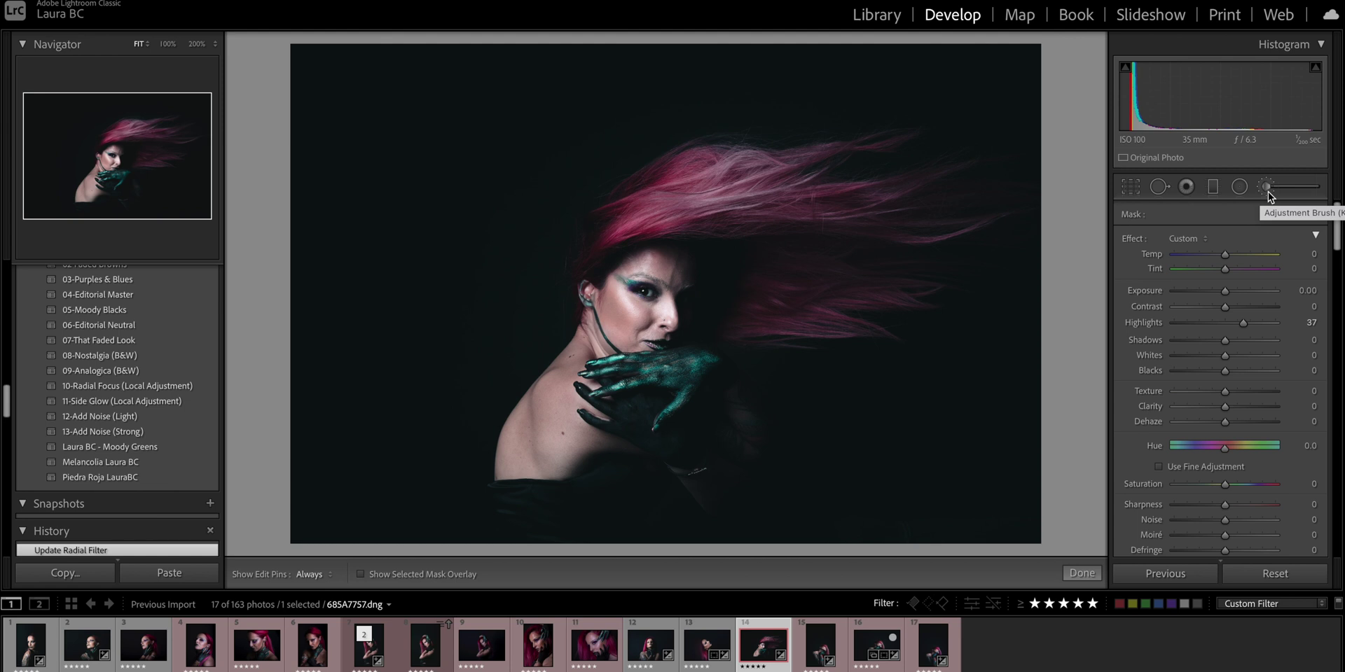
pyautogui.click(1266, 187)
pyautogui.press('k')
pyautogui.scroll(5, 683, 182)
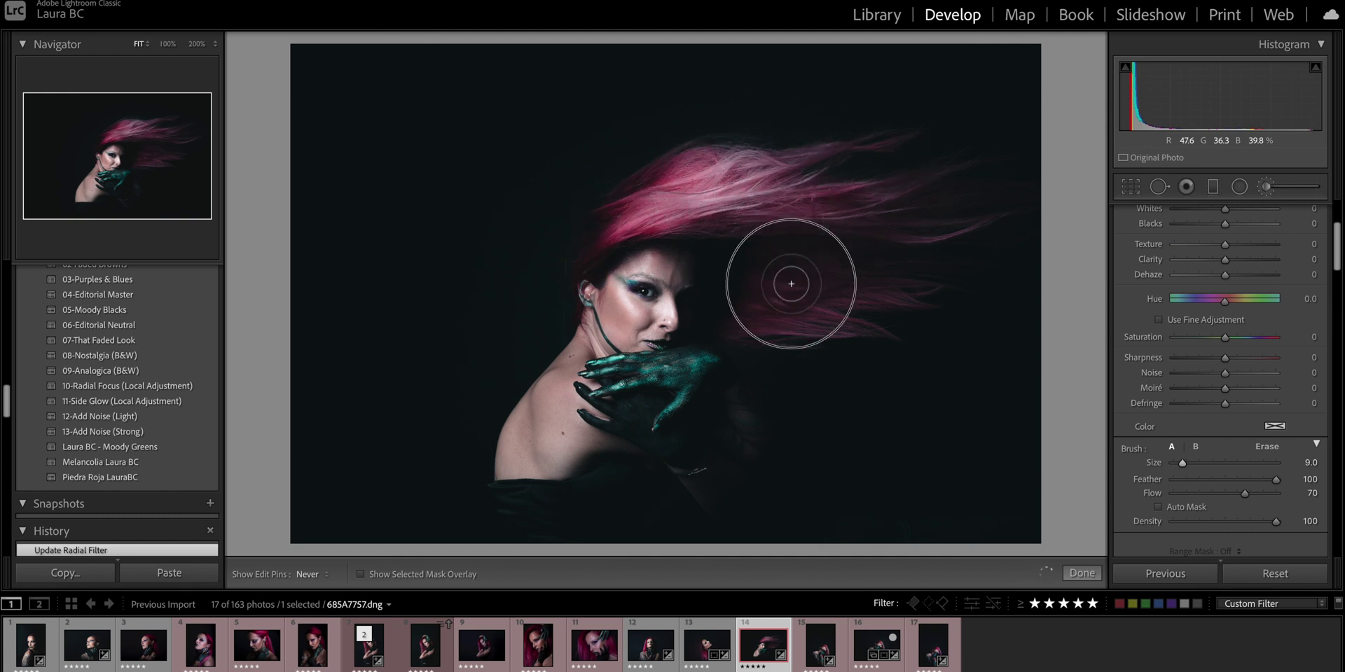
pyautogui.moveTo(688, 191); pyautogui.dragTo(925, 203)
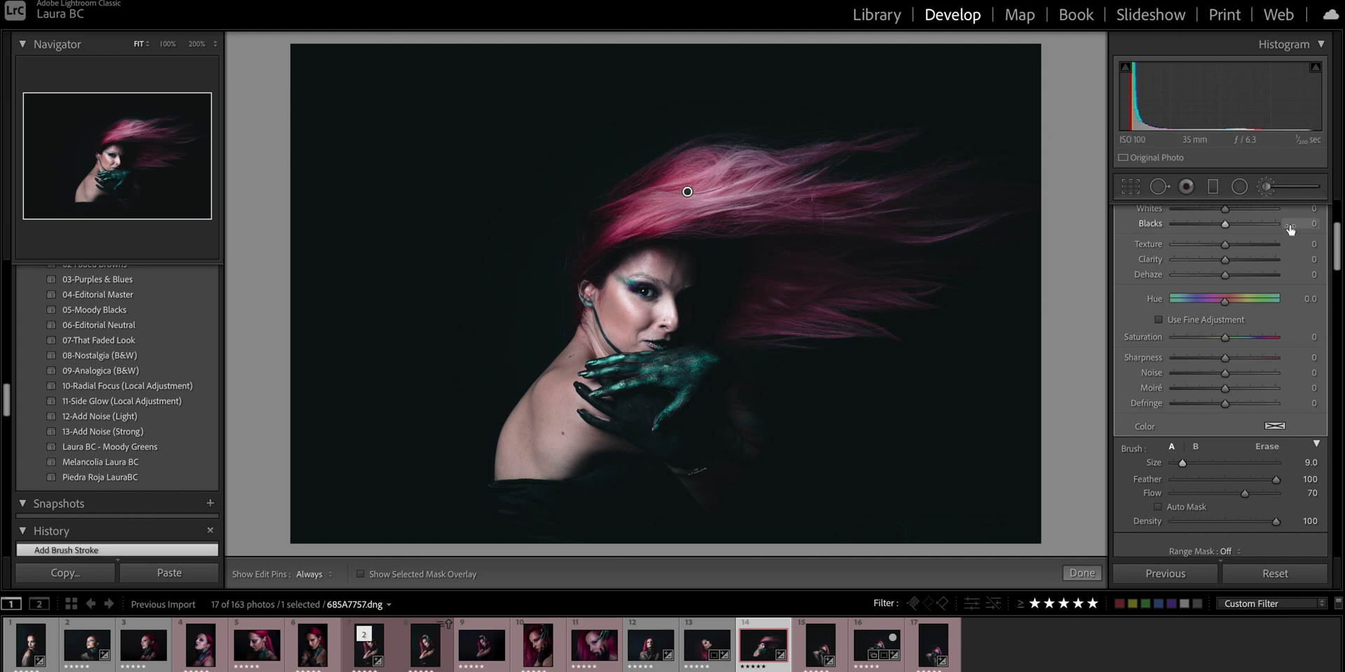
pyautogui.scroll(4, 1291, 229)
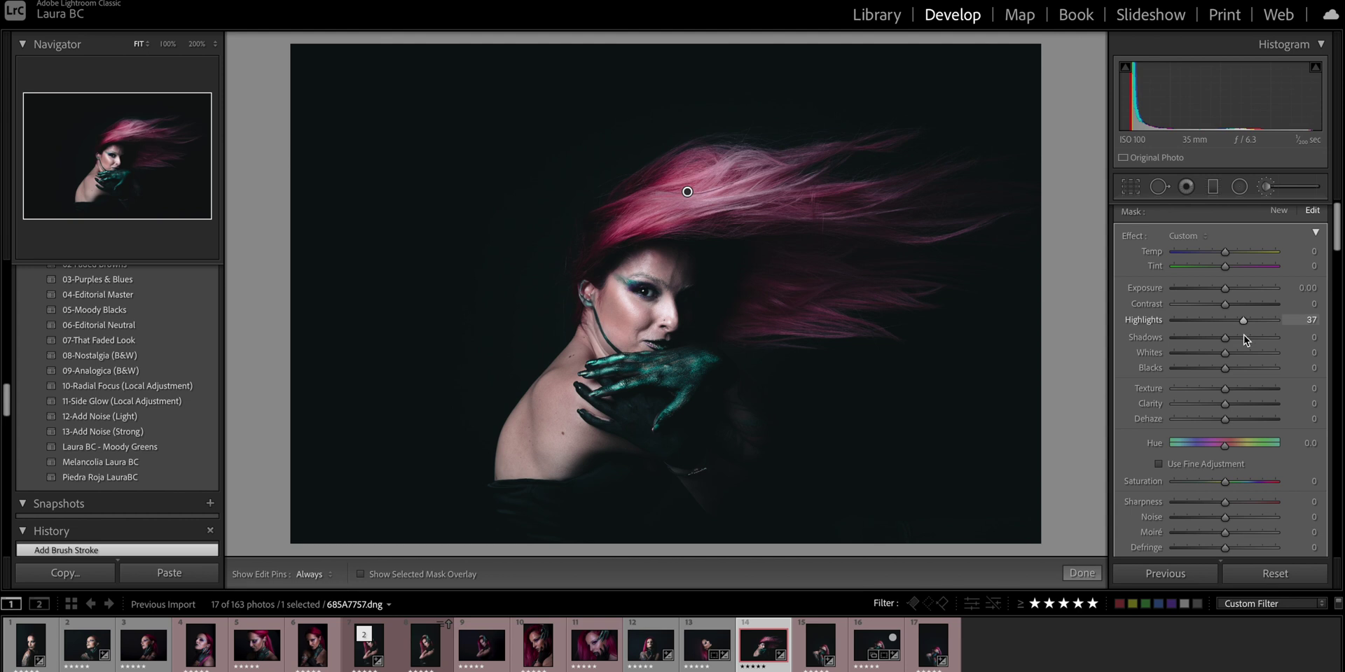
pyautogui.click(1226, 406)
pyautogui.moveTo(1227, 407)
pyautogui.mouseDown()
pyautogui.moveTo(1310, 406)
pyautogui.moveTo(1162, 405)
pyautogui.moveTo(1289, 412)
pyautogui.moveTo(1243, 407)
pyautogui.mouseUp()
pyautogui.moveTo(1243, 319); pyautogui.dragTo(1237, 320)
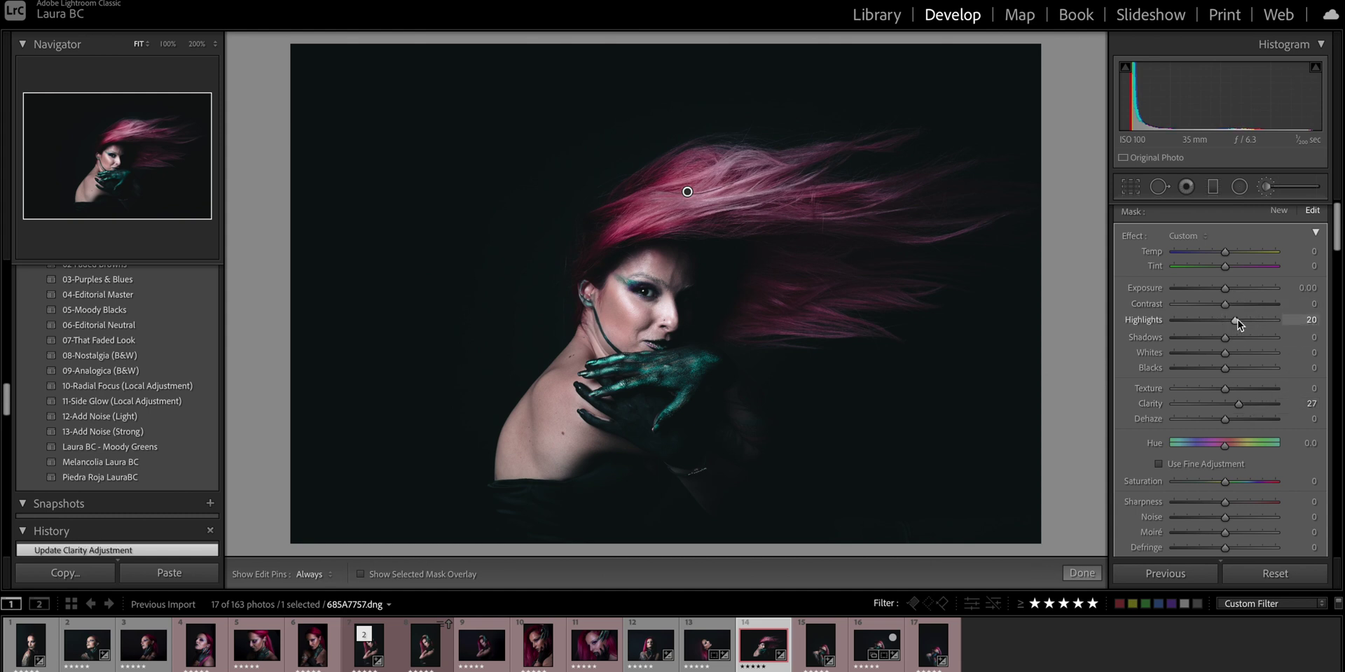
# Add a radial filter over the near eye, rotated and shaped to cover the eye and its turquoise makeup.
pyautogui.hotkey('ctrl', '=')
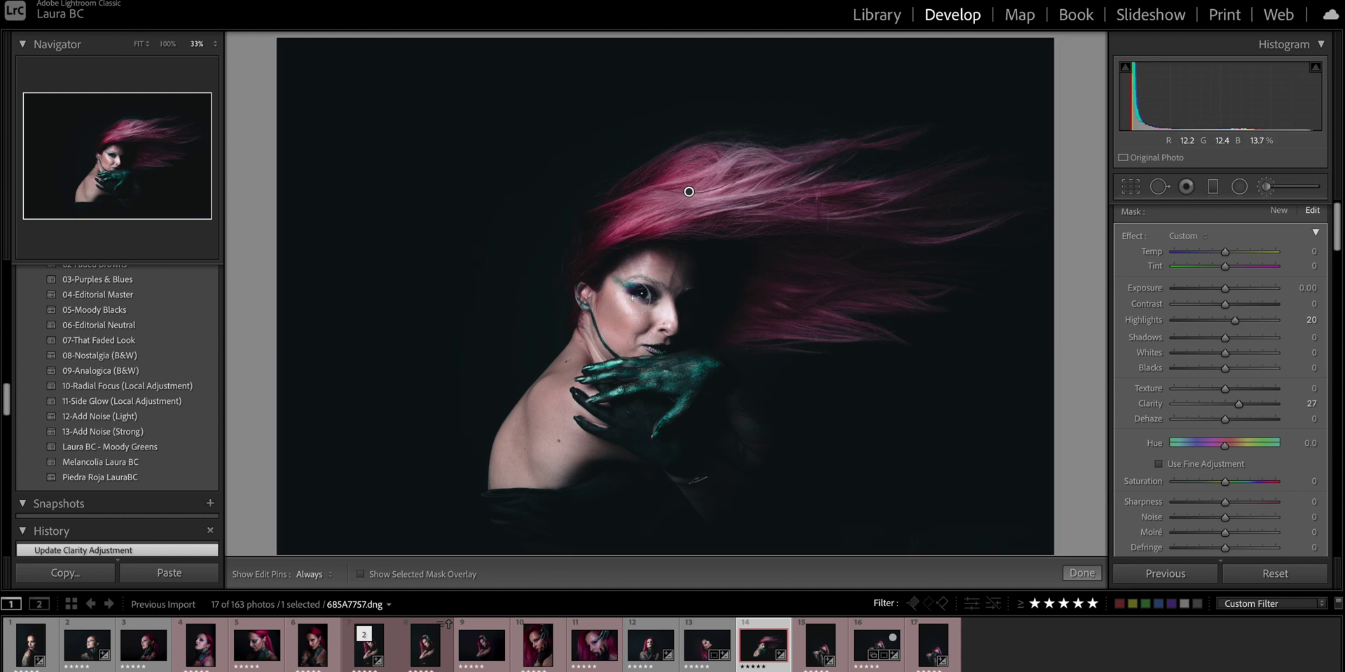
pyautogui.hotkey('ctrl', '=')
pyautogui.hotkey('ctrl', '=')
pyautogui.hotkey('ctrl', '=')
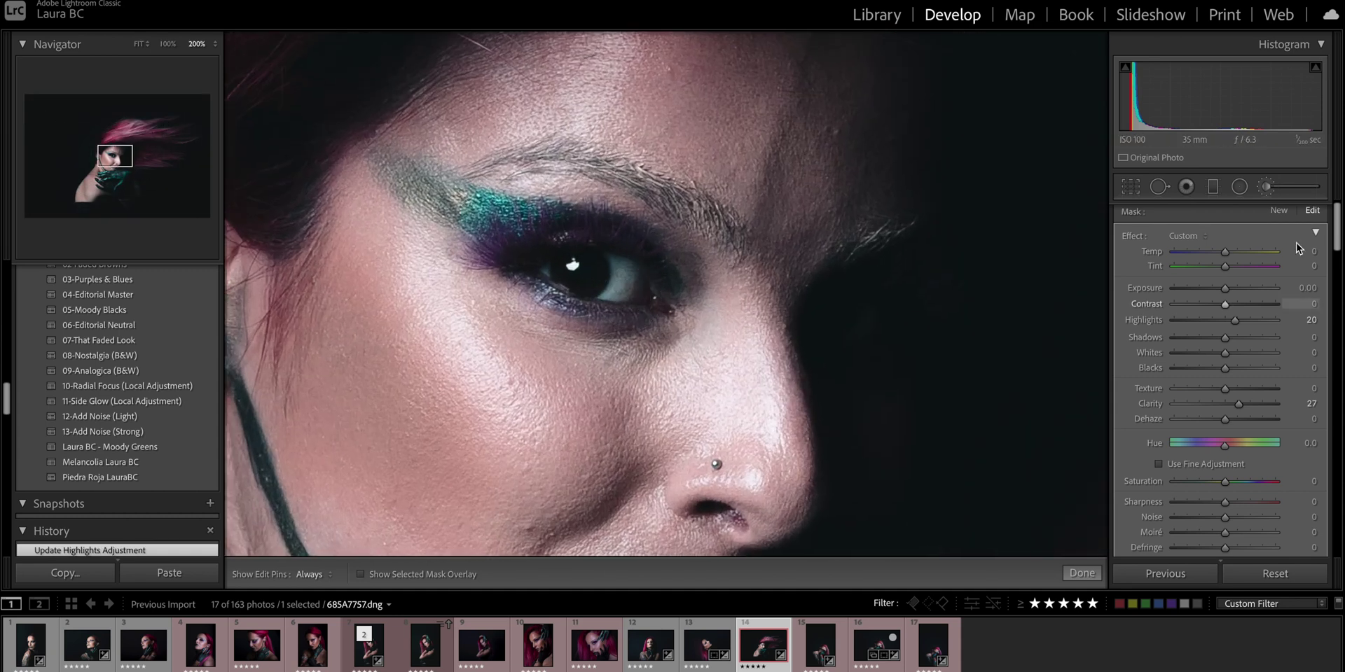
pyautogui.moveTo(543, 253); pyautogui.dragTo(596, 416)
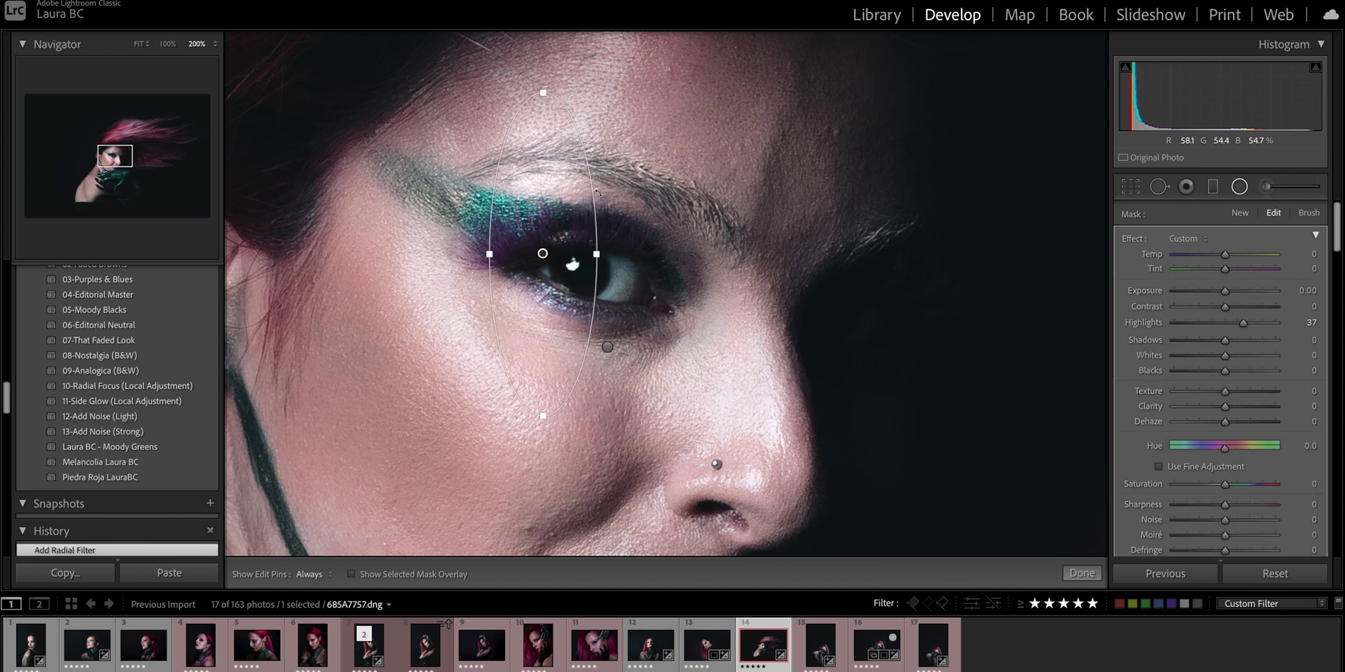
pyautogui.moveTo(606, 194); pyautogui.dragTo(517, 190)
pyautogui.moveTo(543, 257); pyautogui.dragTo(545, 237)
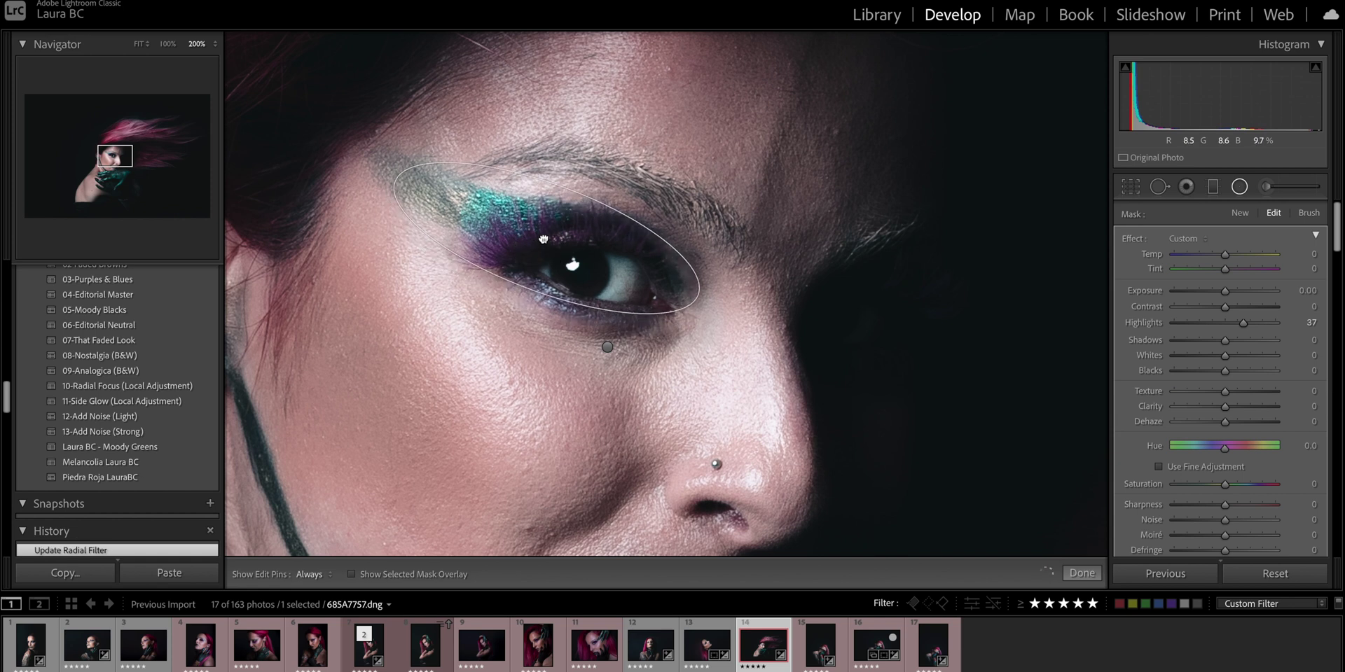
# Set the eye filter's Highlights to 0, Clarity to 27, Saturation to 70 and Shadows to 88.
pyautogui.click(1312, 323)
pyautogui.write('0')
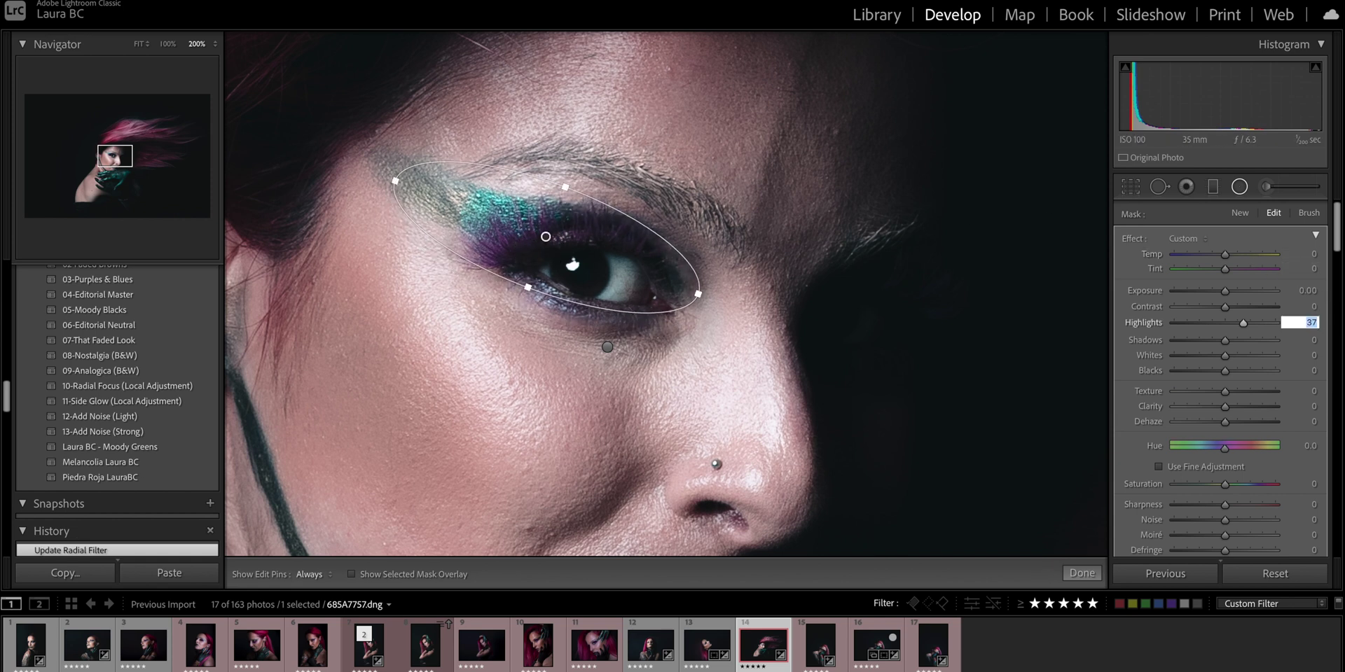
pyautogui.press('Return')
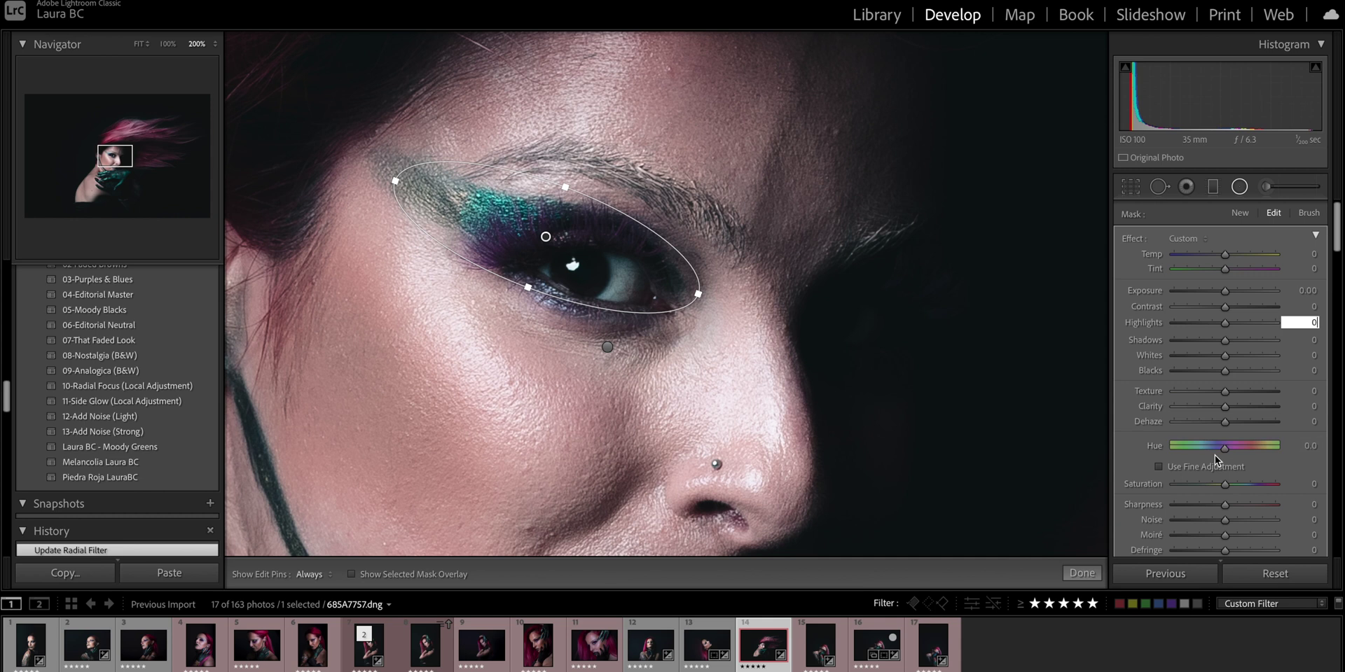
pyautogui.moveTo(1226, 407); pyautogui.dragTo(1260, 381)
pyautogui.scroll(-2, 1236, 412)
pyautogui.scroll(2, 1254, 364)
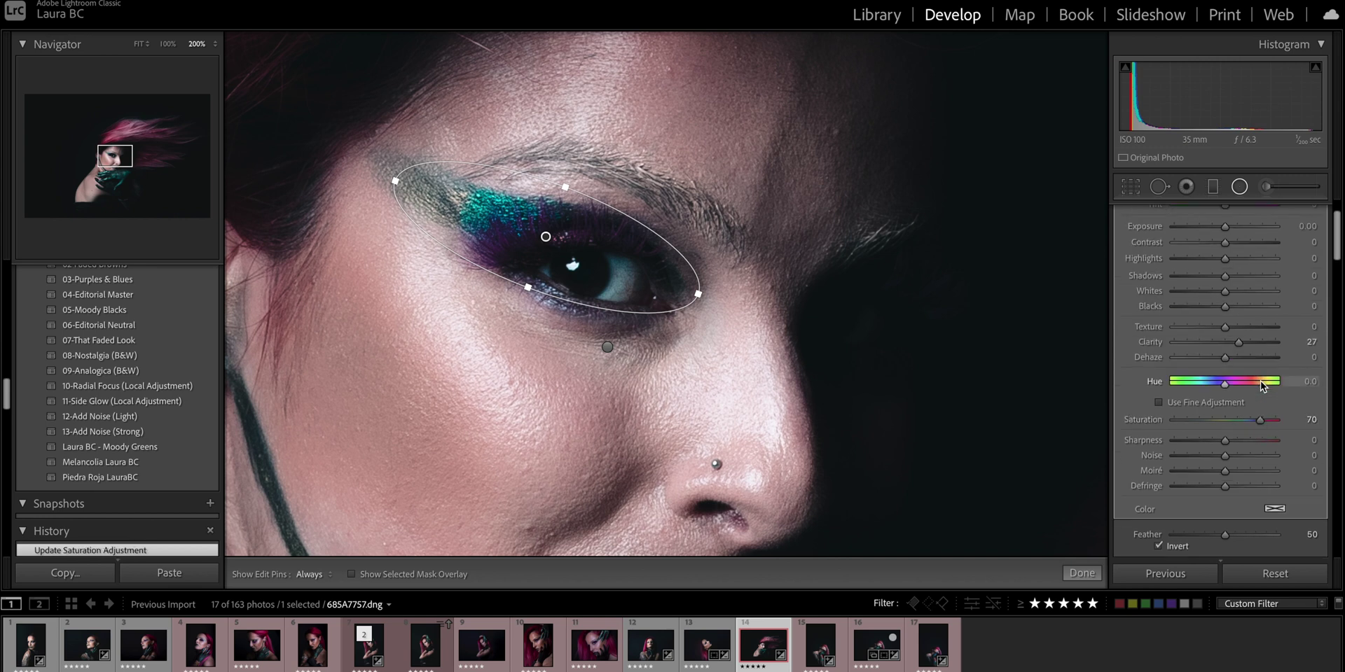
pyautogui.moveTo(1225, 308); pyautogui.dragTo(1271, 310)
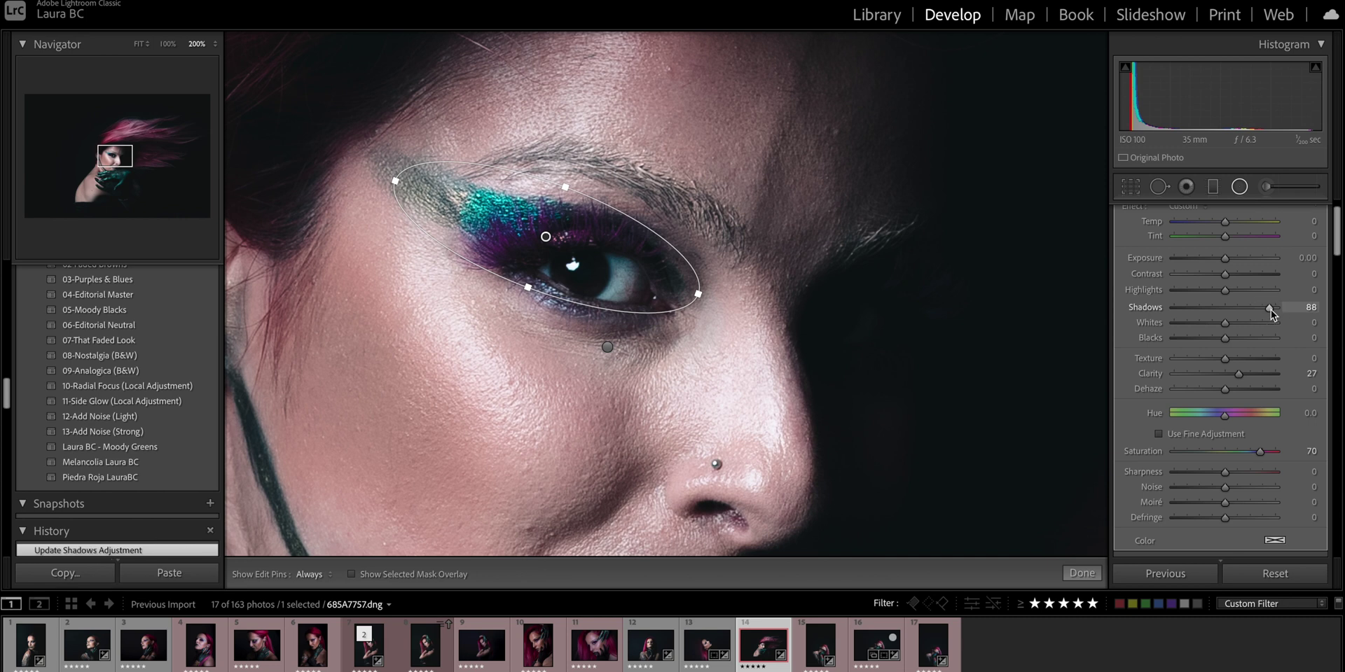
# Close the eye filter and set the whole photo's Texture and Clarity to -16.
pyautogui.click(1131, 188)
pyautogui.press('r')
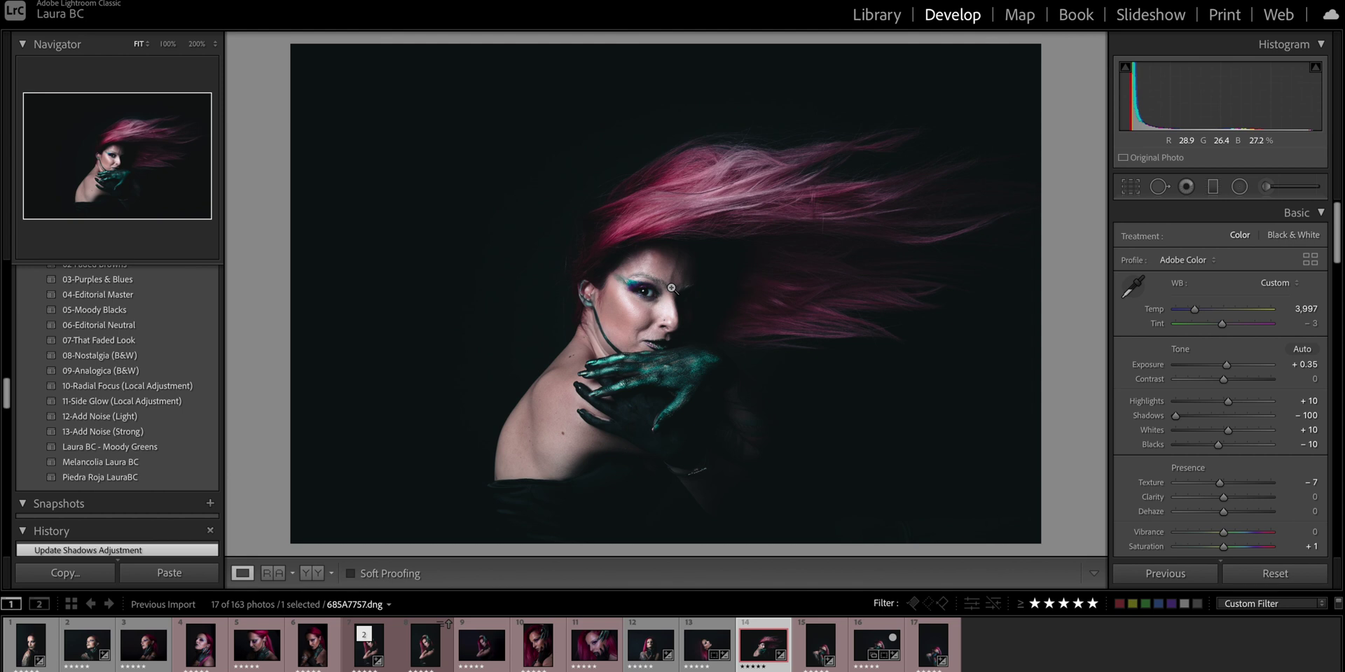
pyautogui.moveTo(1220, 484); pyautogui.dragTo(1219, 502)
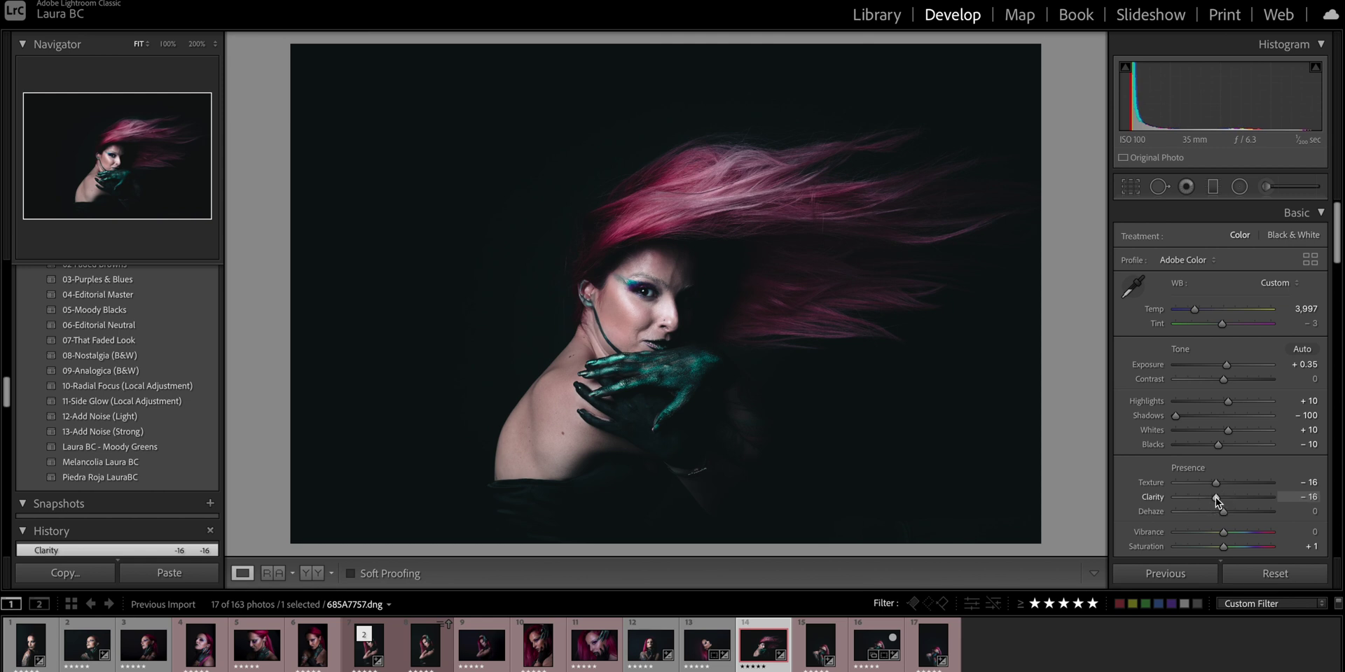
# Compare the edited portrait with its original by swapping the before and after settings and swapping them back.
pyautogui.press('alt')
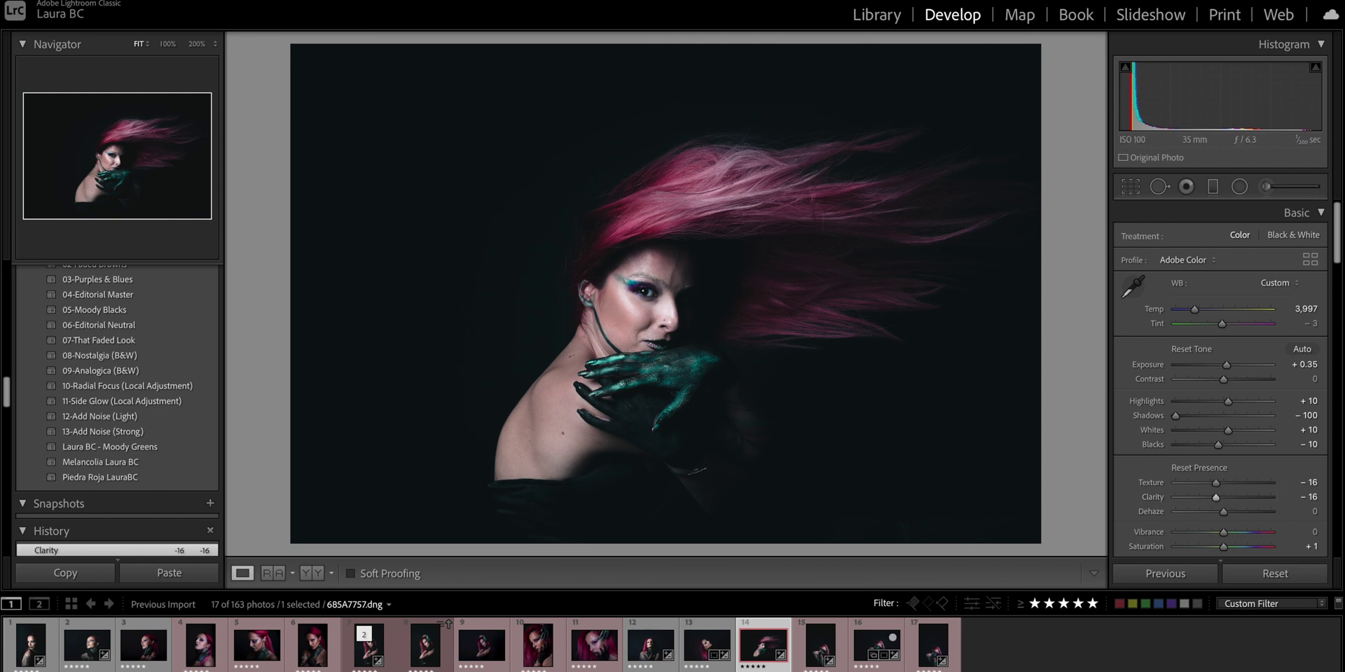
pyautogui.hotkey('ctrl', 'alt', 'shift', 'Up')
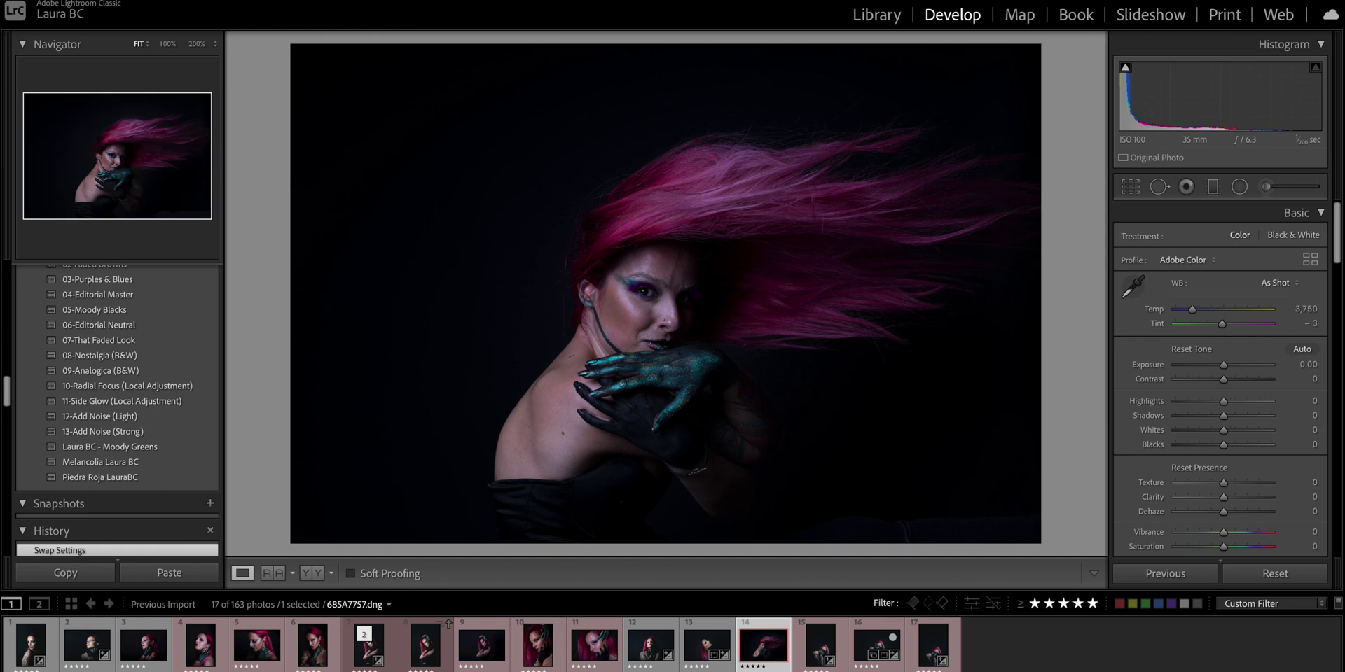
pyautogui.hotkey('ctrl', 'alt', 'shift', 'Up')
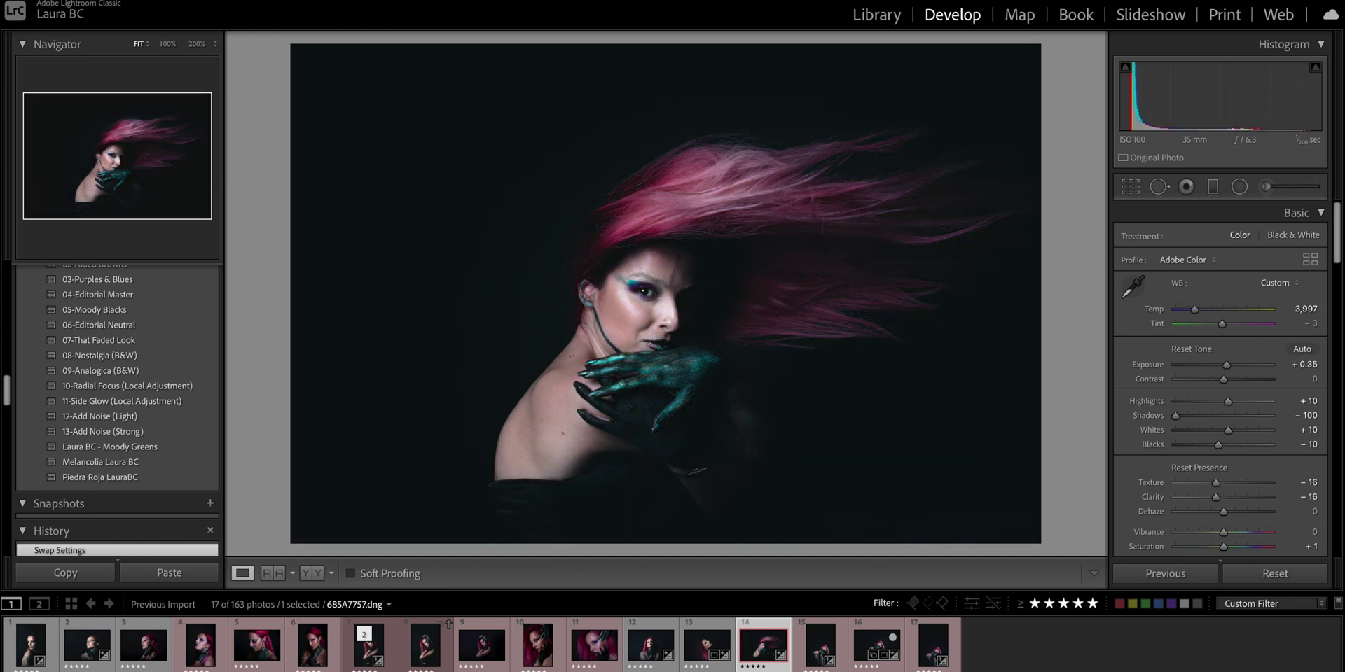